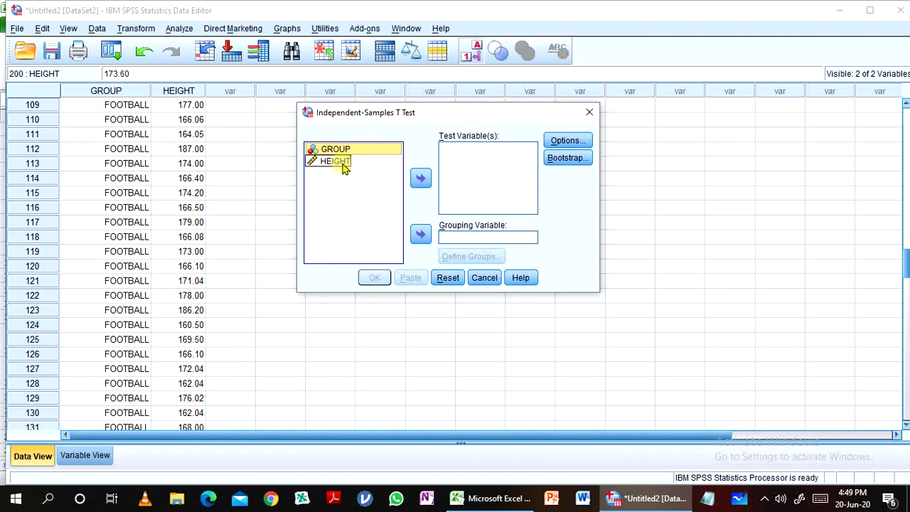
Step: Assign HEIGHT as the test variable and GROUP as the grouping variable for the Independent-Samples T Test
left_click(329, 163)
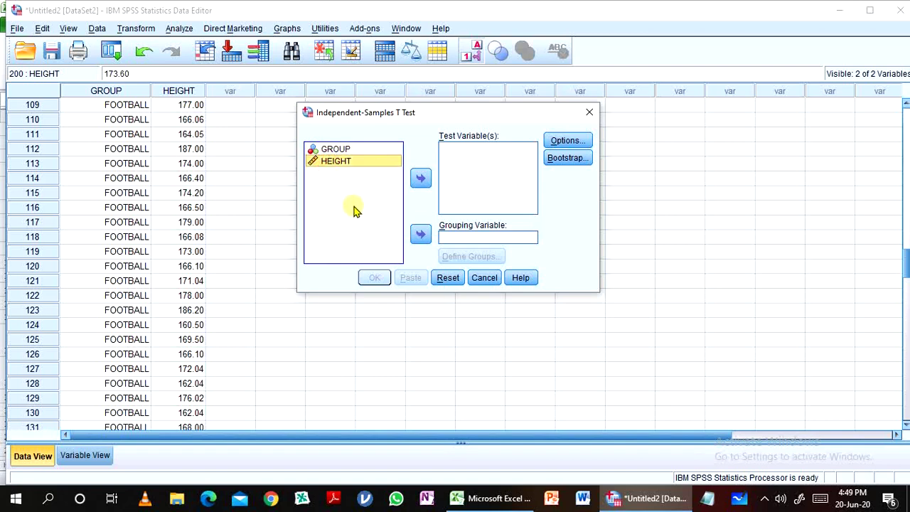
left_click(420, 180)
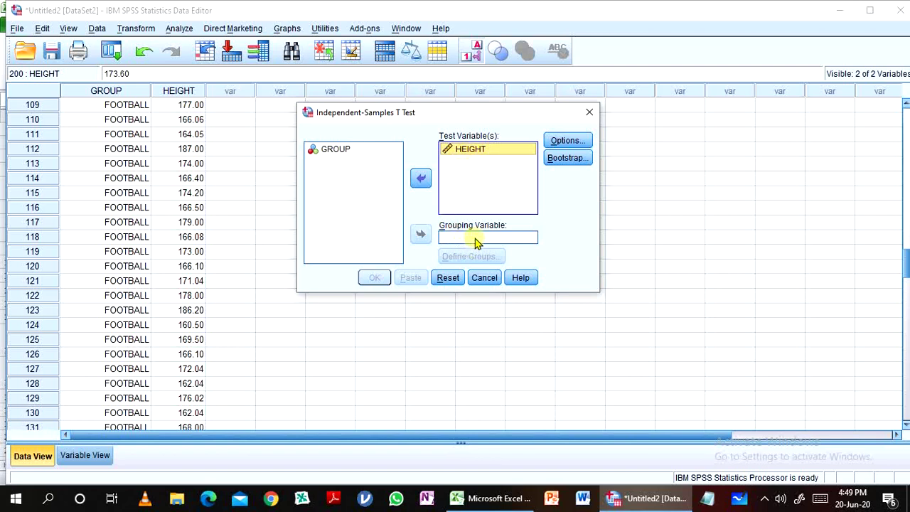
left_click(324, 149)
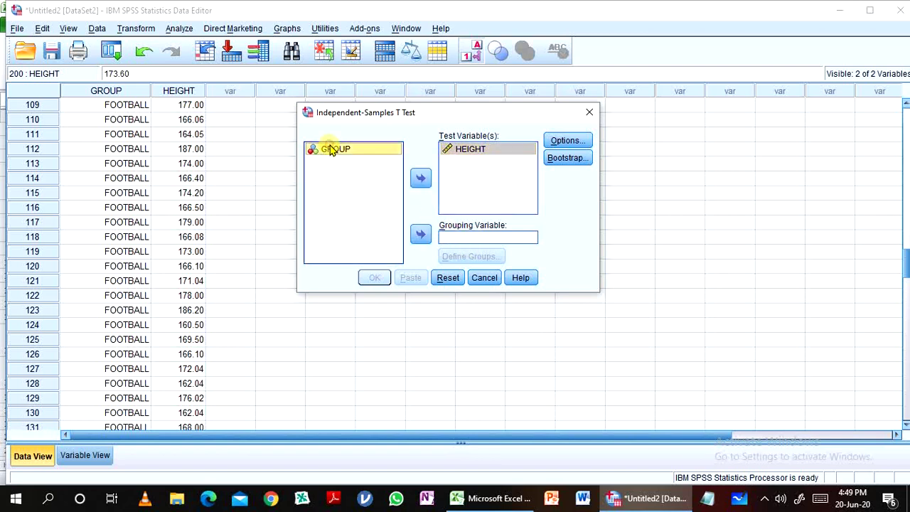
scroll(112, 224, "down", 12)
scroll(109, 228, "up", 12)
scroll(109, 228, "up", 9)
scroll(110, 226, "down", 9)
left_click(420, 234)
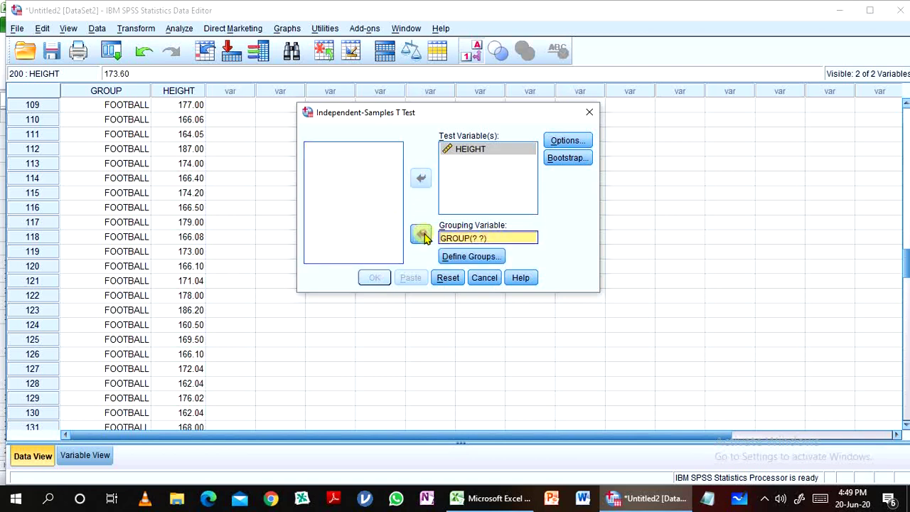
Step: Define the groups with the specified values 1 and 2, and run the Independent-Samples T Test
left_click(464, 258)
left_click(453, 184)
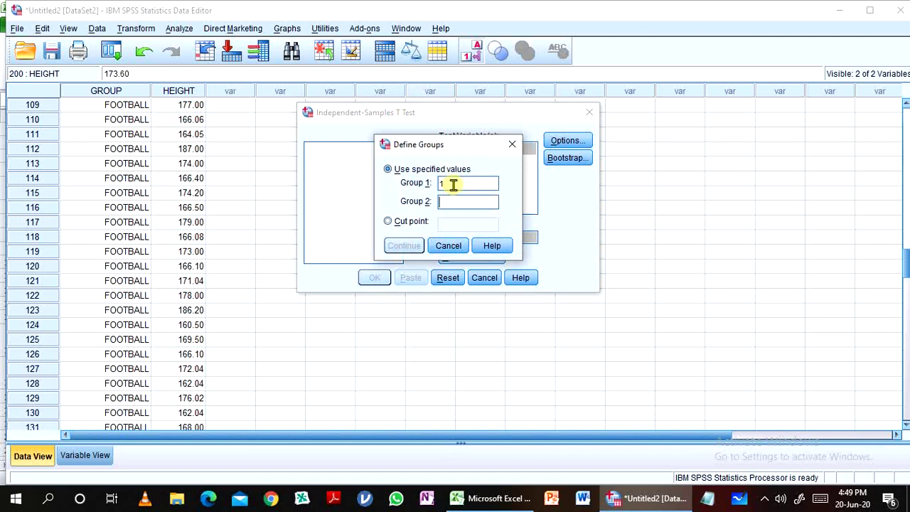
type("2")
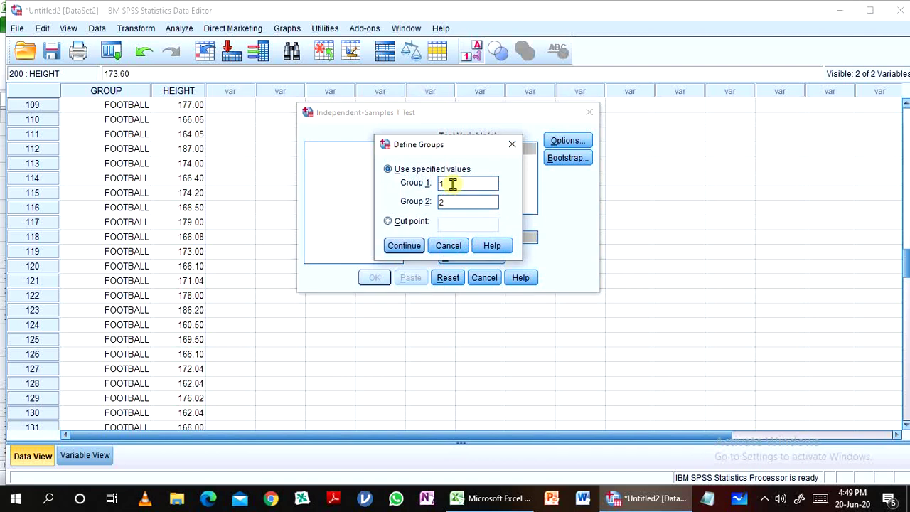
left_click(406, 245)
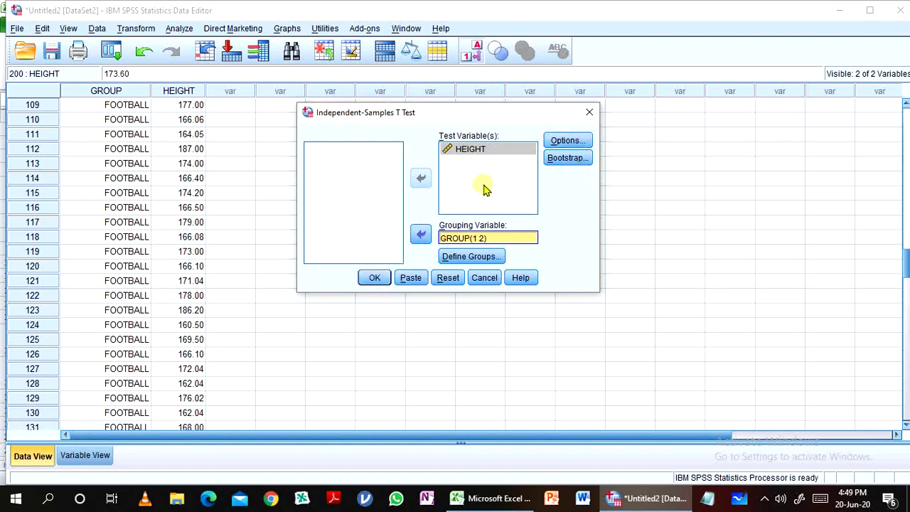
left_click(374, 279)
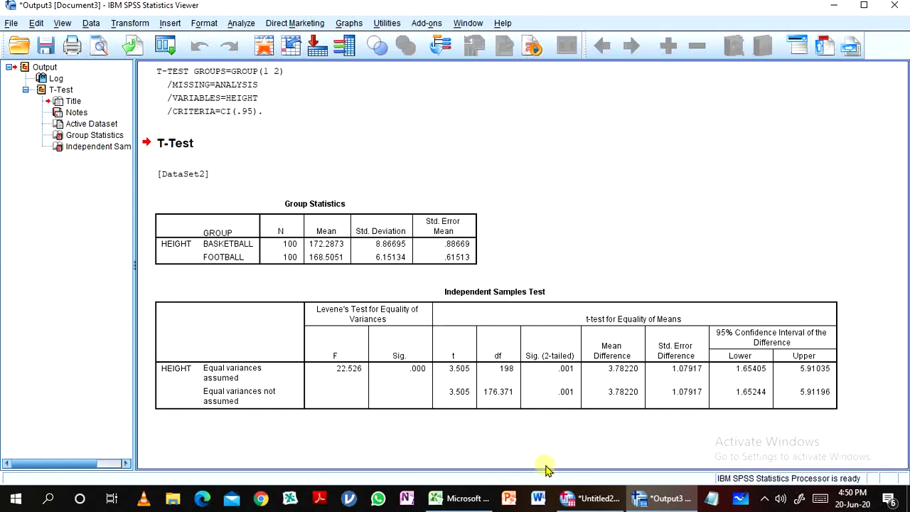
Step: Switch to the Excel workbook and examine the Group Statistics column headings and the t-test for Equality of Means heading
left_click(464, 501)
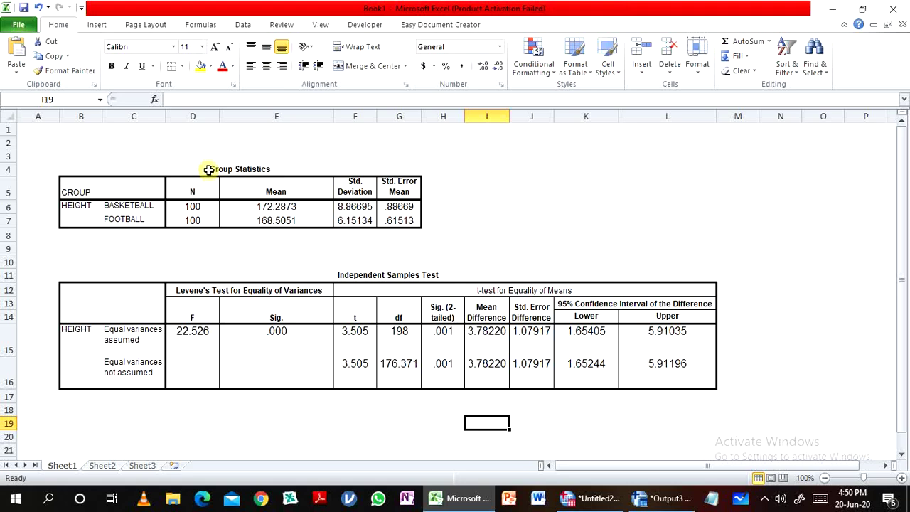
left_click_drag(143, 190, 390, 220)
left_click(528, 205)
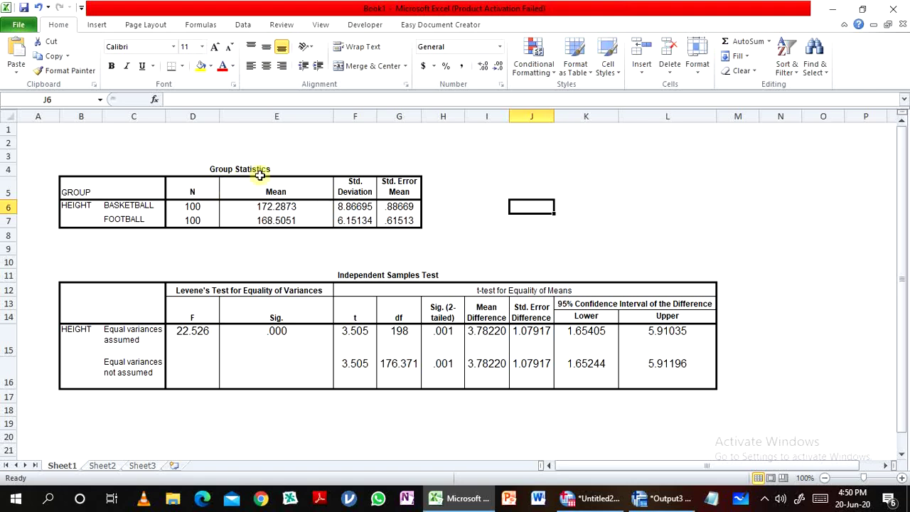
left_click(240, 184)
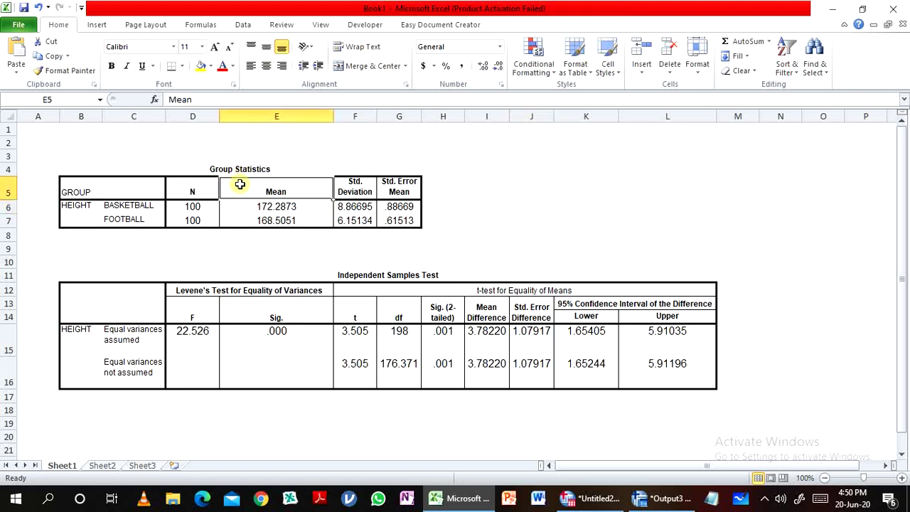
left_click(289, 155)
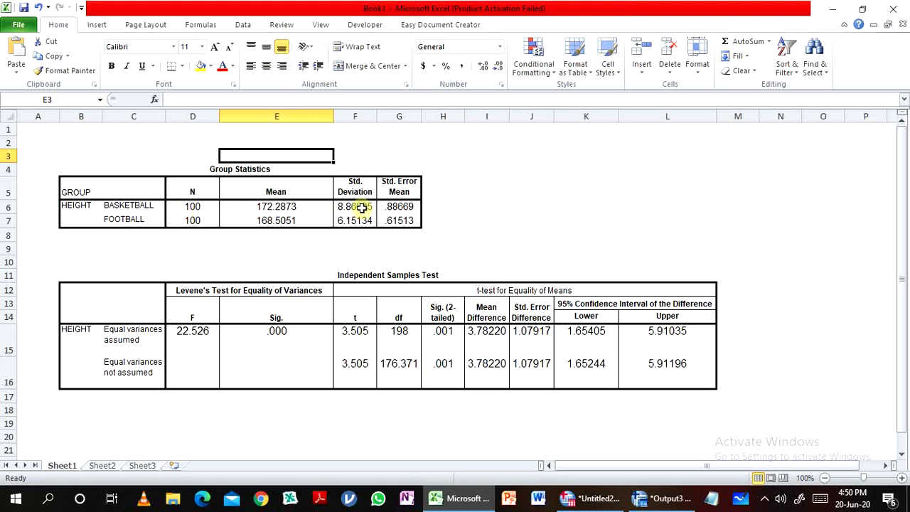
left_click(275, 192)
left_click(352, 184)
left_click(400, 181)
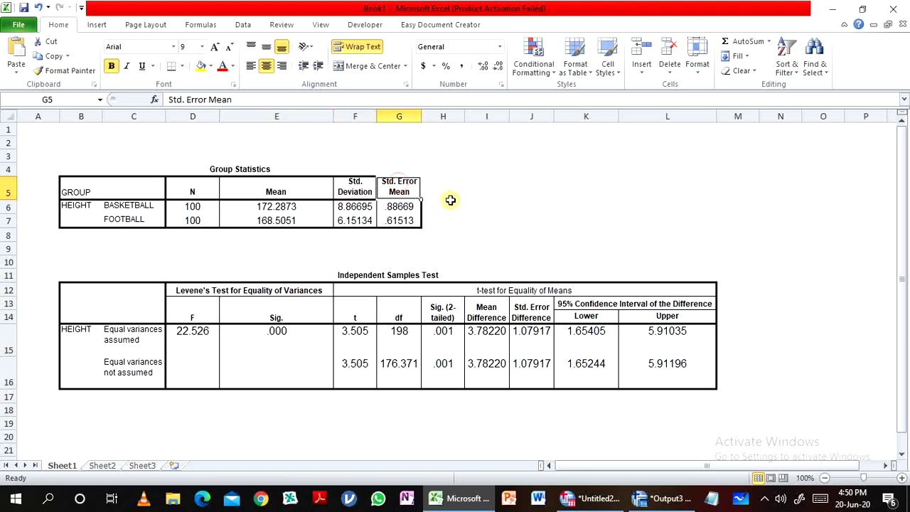
left_click(373, 290)
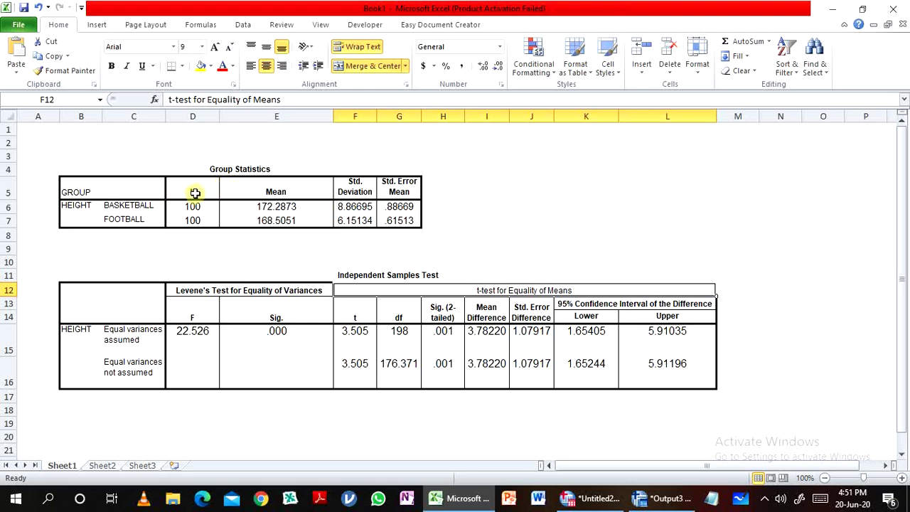
Step: Examine the sample size, mean and standard deviation of HEIGHT for the basketball and football groups
left_click(75, 205)
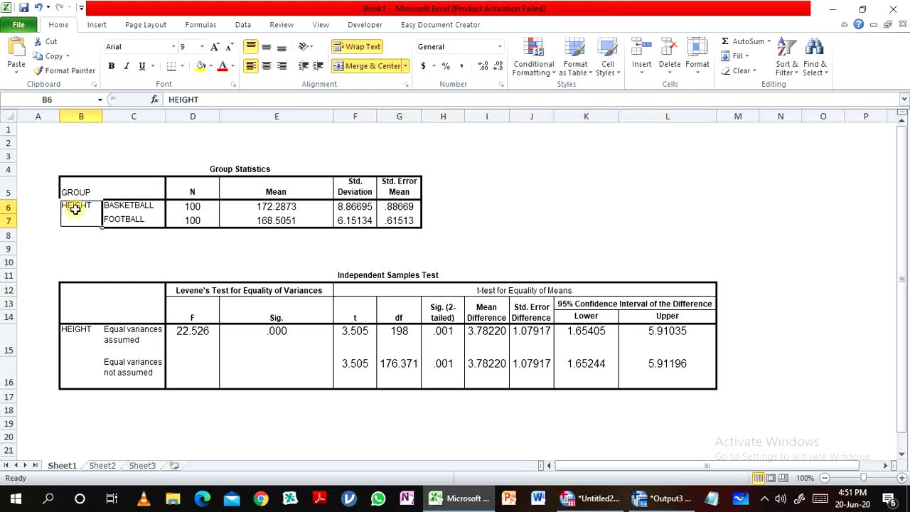
left_click(74, 193)
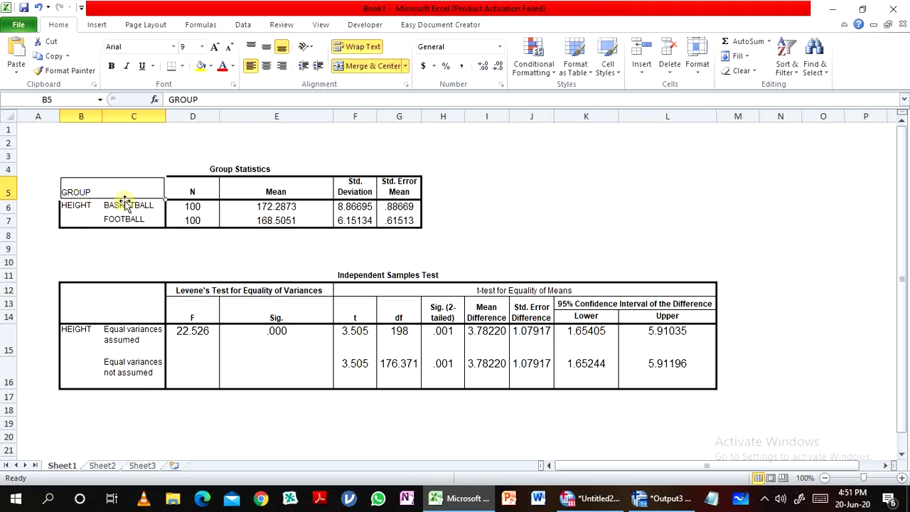
left_click(191, 207)
left_click(191, 222)
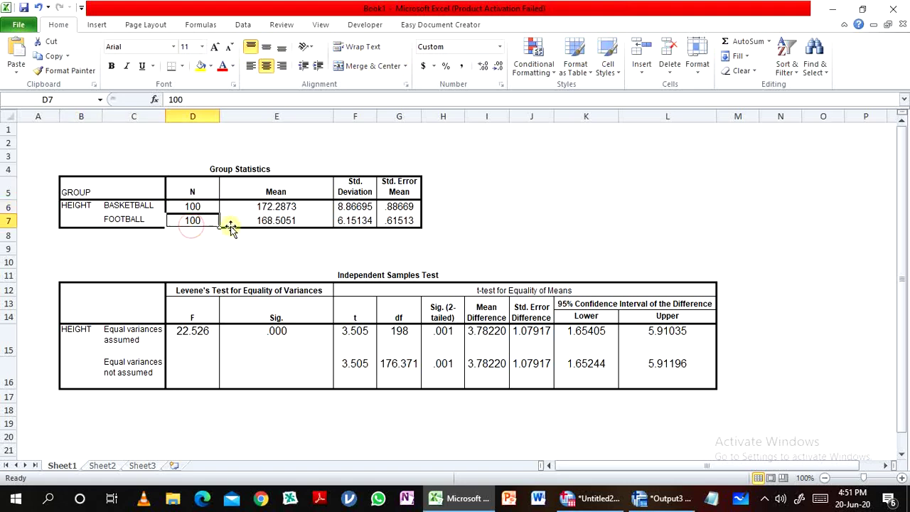
left_click(274, 207)
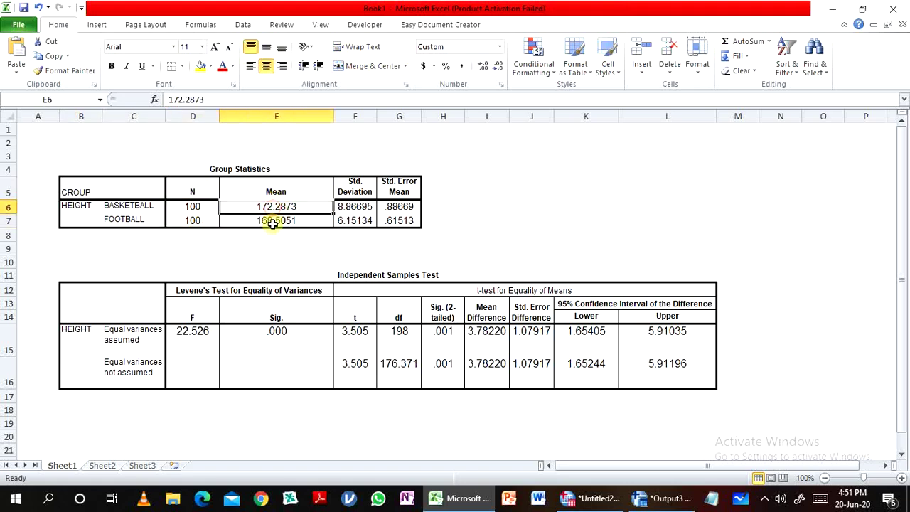
left_click(273, 221)
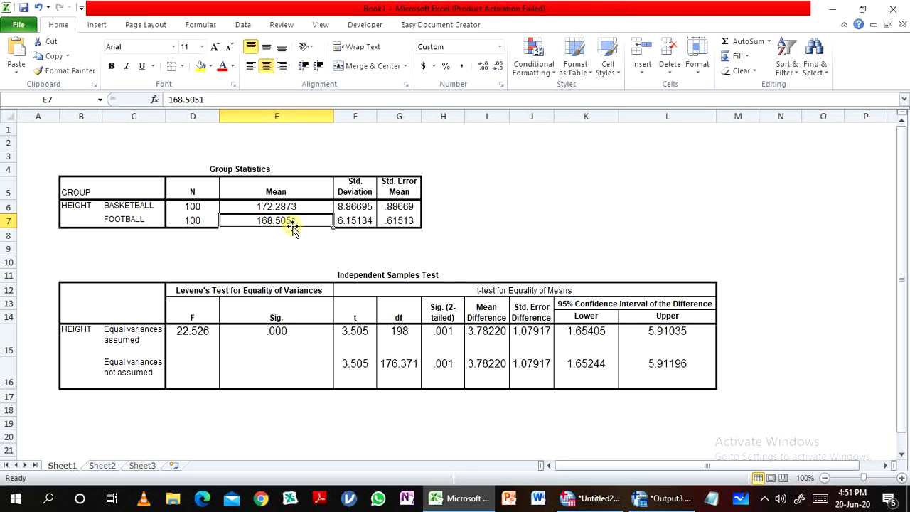
left_click(355, 206)
left_click(353, 221)
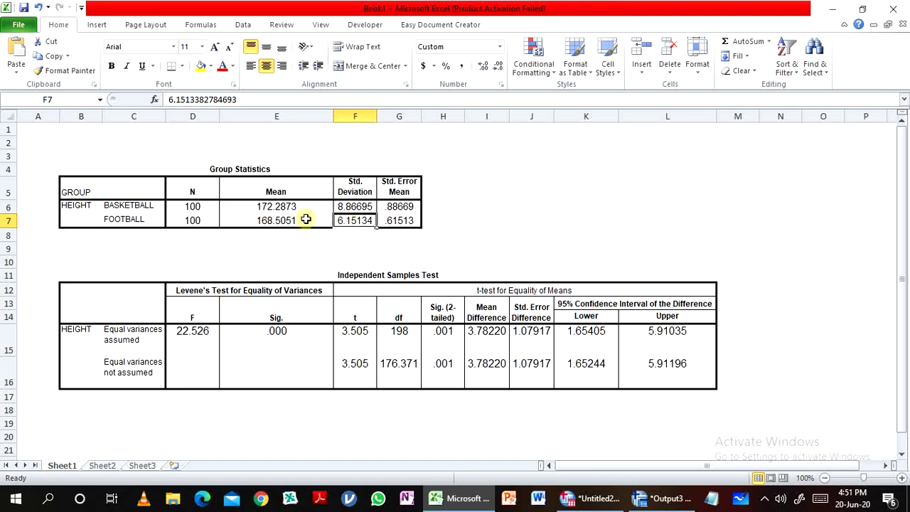
Step: Switch to the SPSS Data Editor to review the individual HEIGHT values, and return to the Excel workbook
left_click(597, 500)
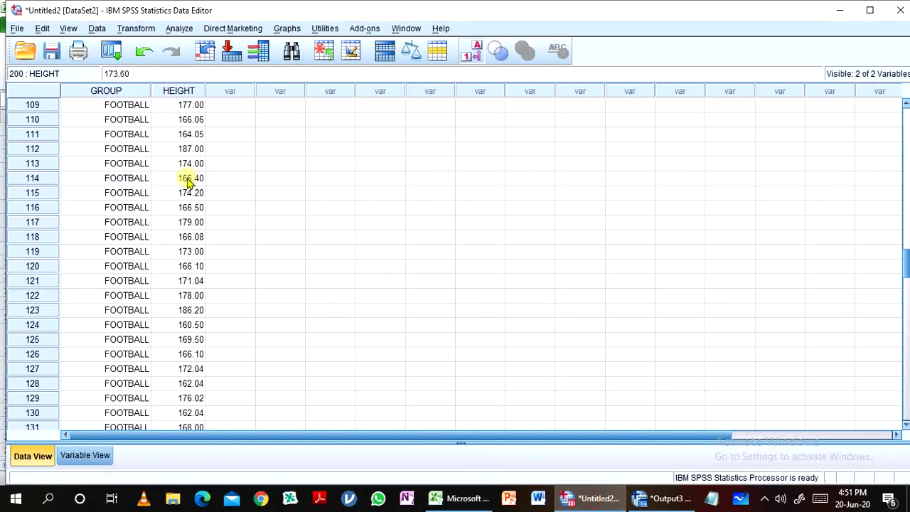
scroll(184, 170, "up", 12)
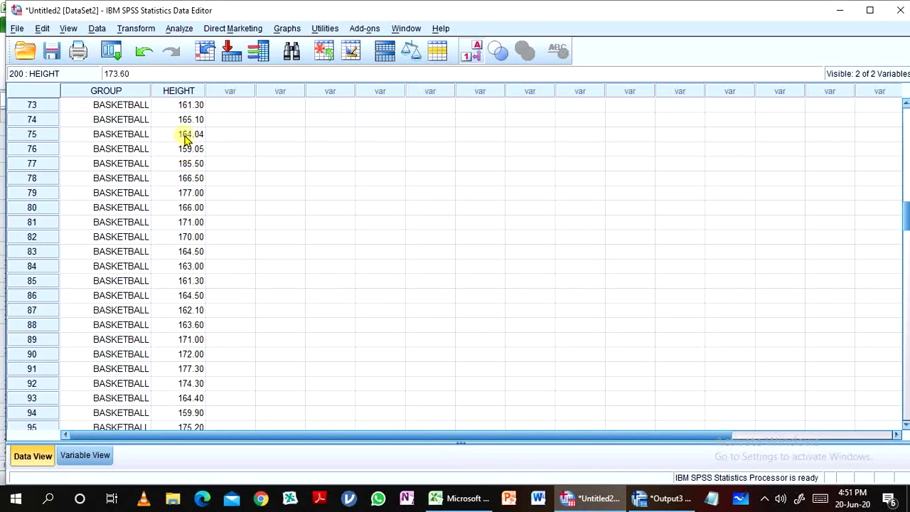
left_click(664, 499)
left_click(467, 501)
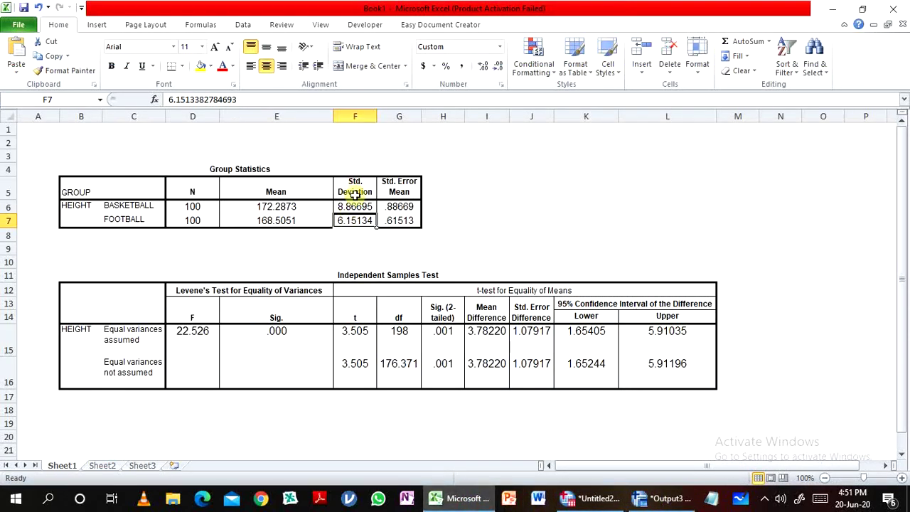
Step: Compare the standard error of the mean, sample size and mean between the basketball and football groups
left_click(403, 207)
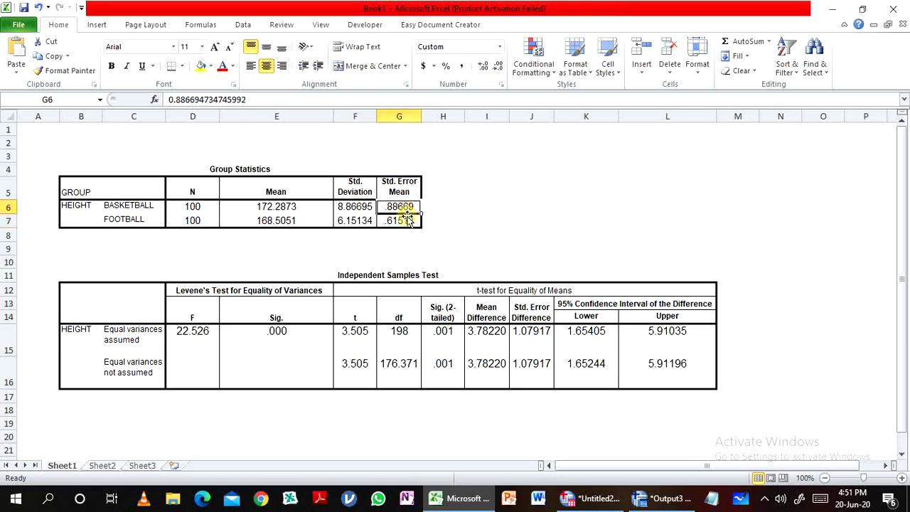
left_click(404, 222)
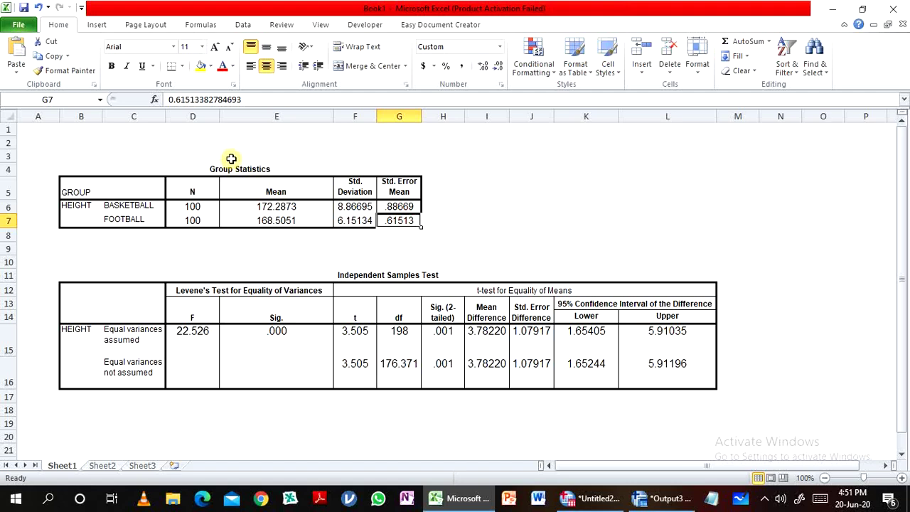
left_click(193, 205)
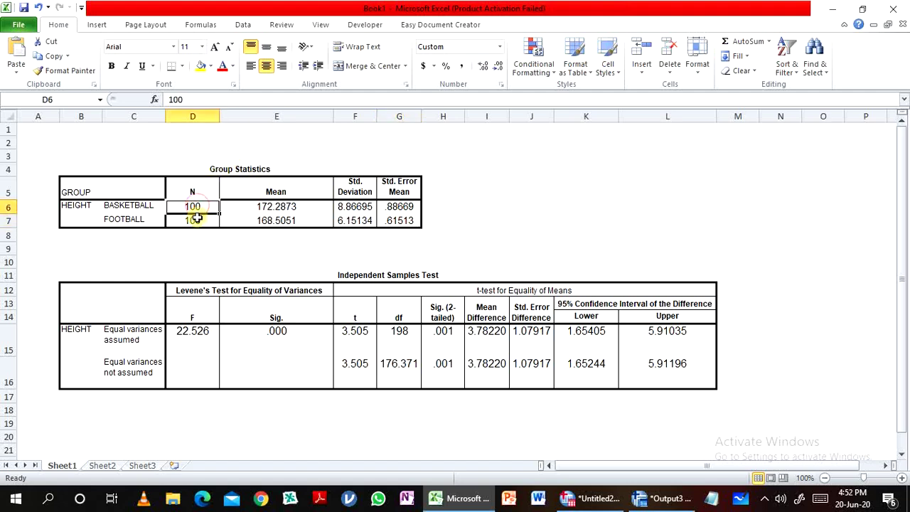
left_click(196, 219)
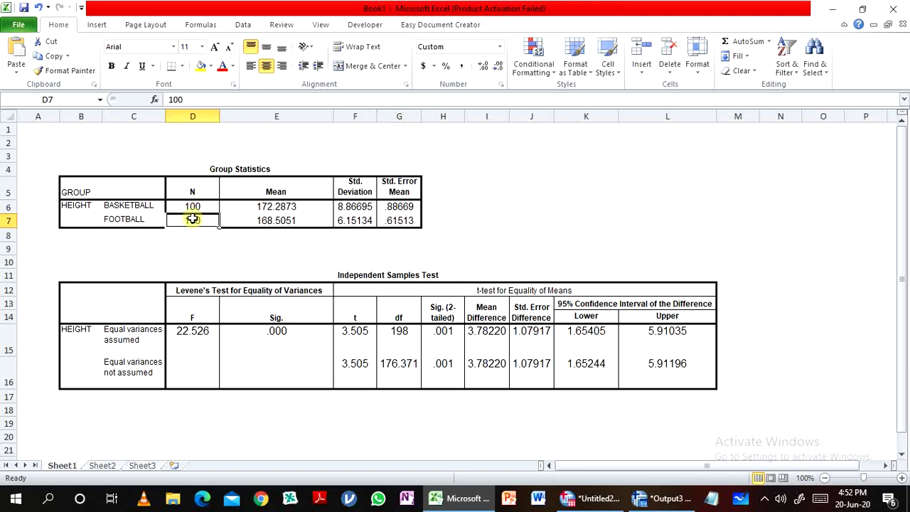
left_click(271, 207)
left_click(274, 221)
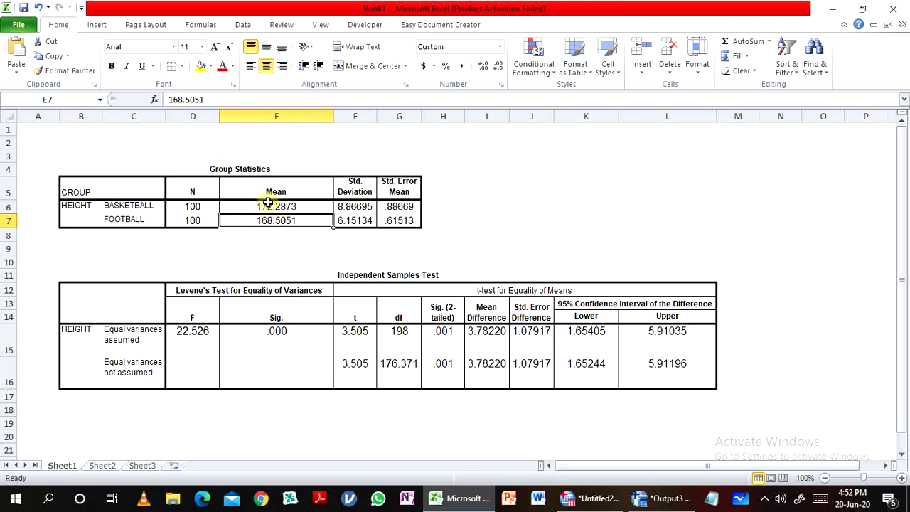
left_click(399, 206)
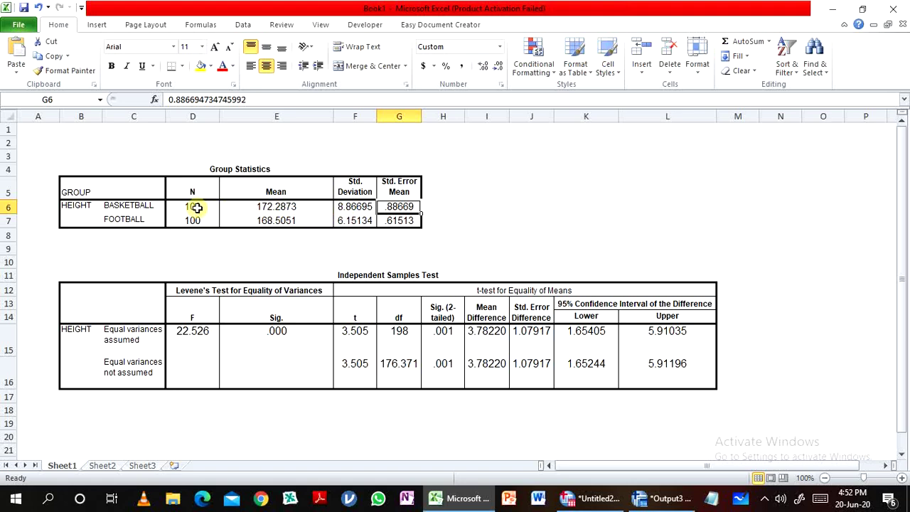
left_click(402, 222)
left_click(409, 206)
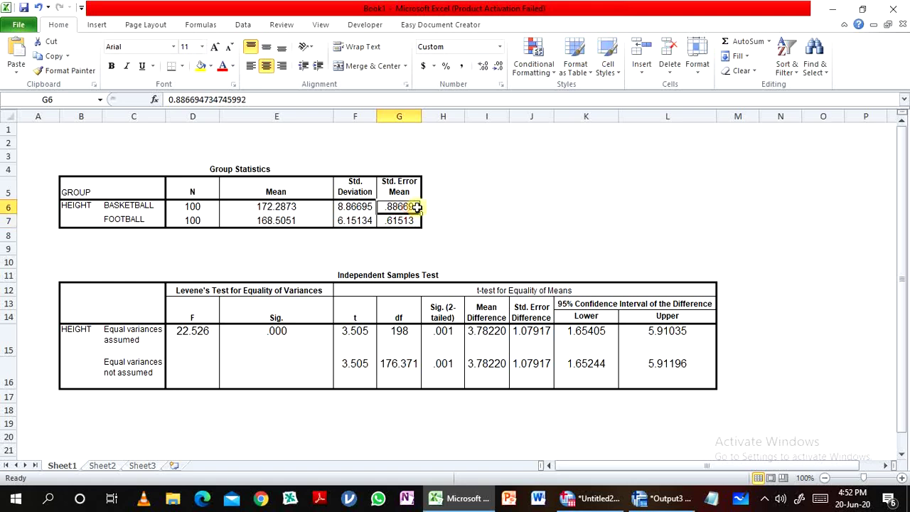
Step: Review the basketball group's sample size against its standard error of the mean in the Group Statistics table
left_click(460, 196)
left_click(485, 203)
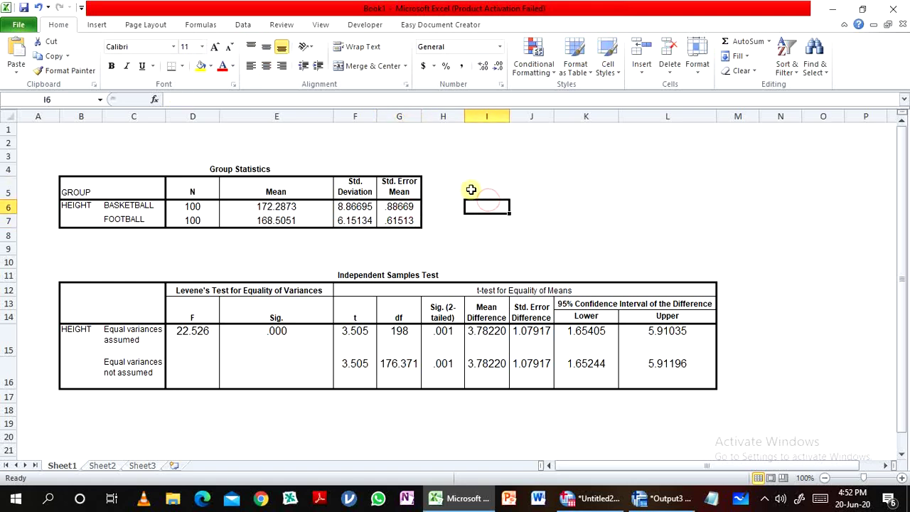
left_click(475, 187)
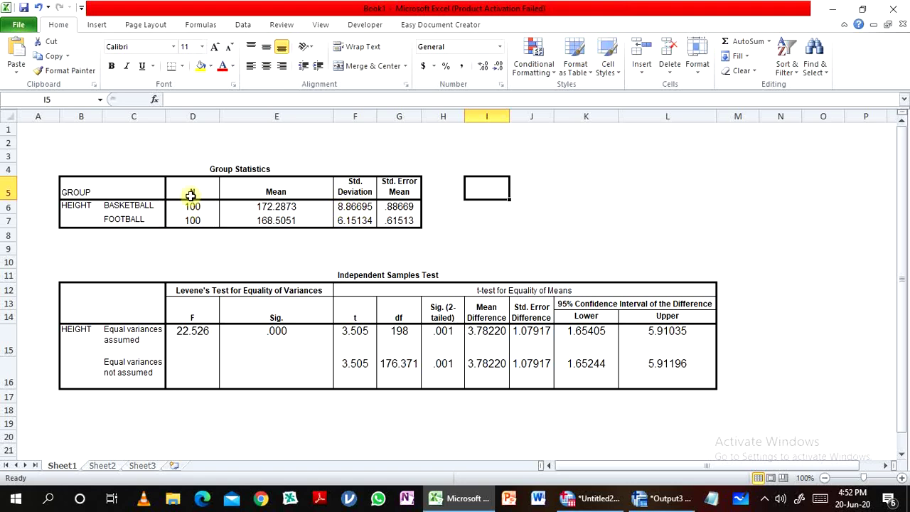
left_click(134, 205)
left_click(196, 210)
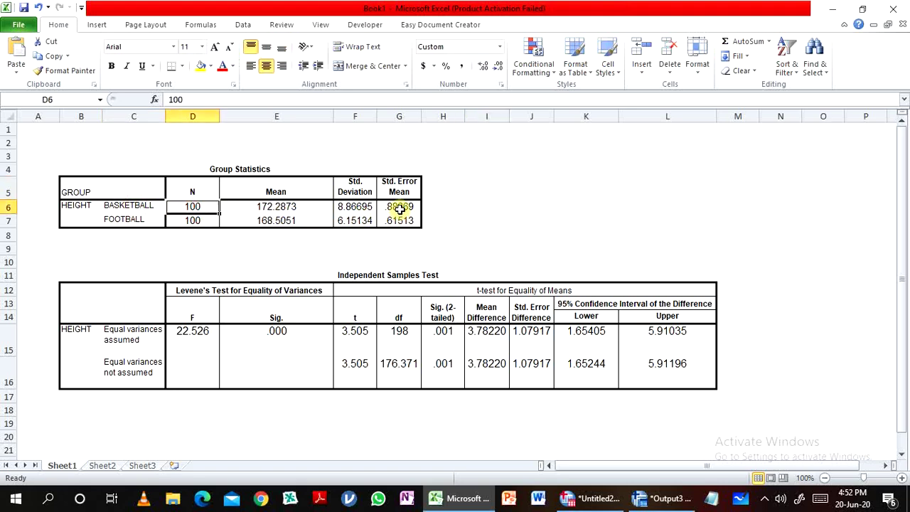
left_click(398, 209)
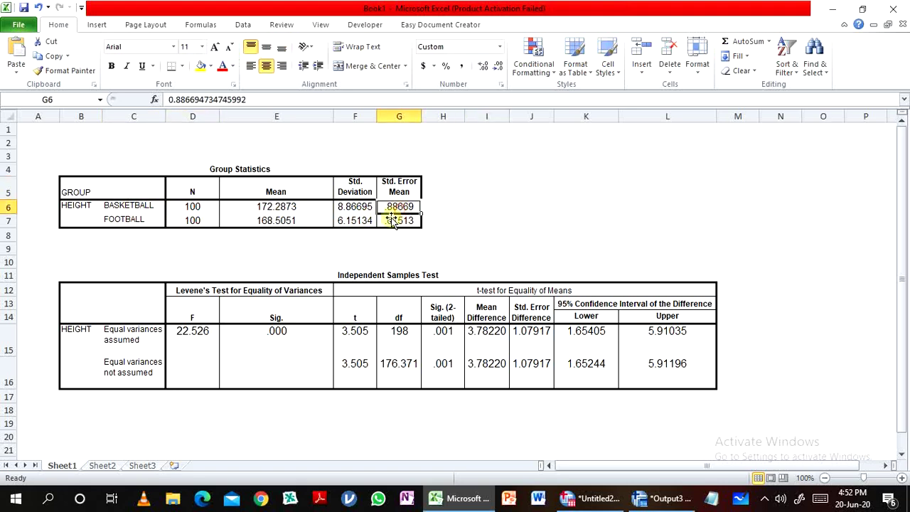
left_click(197, 207)
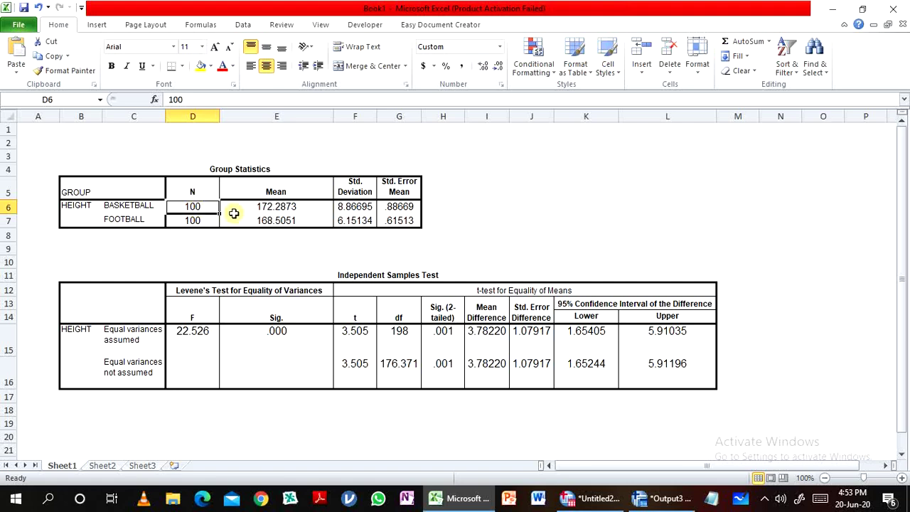
Step: Check the basketball group's standard deviation and the football group's standard error of the mean in the Group Statistics table
left_click(351, 206)
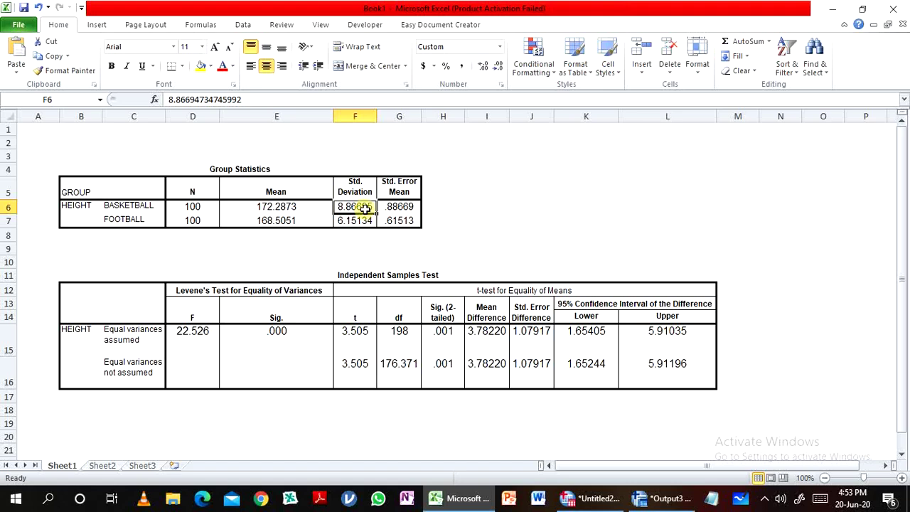
left_click(141, 220)
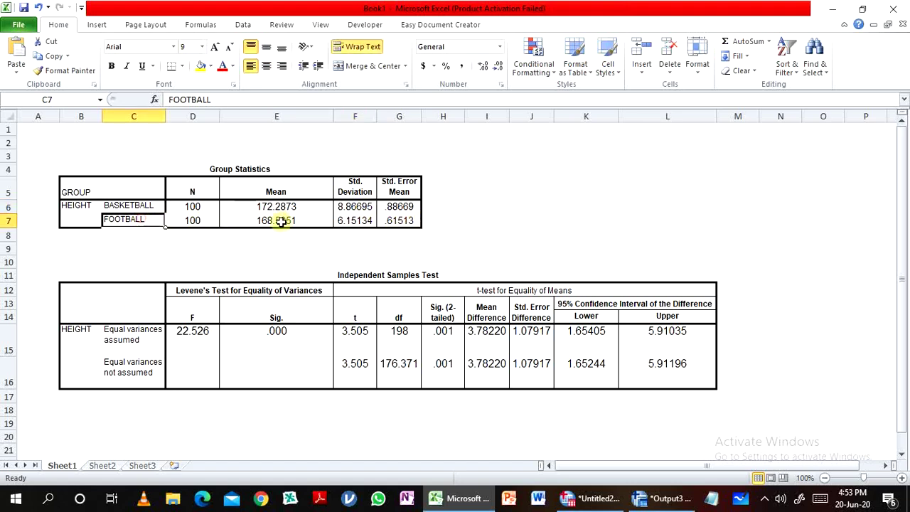
left_click(409, 220)
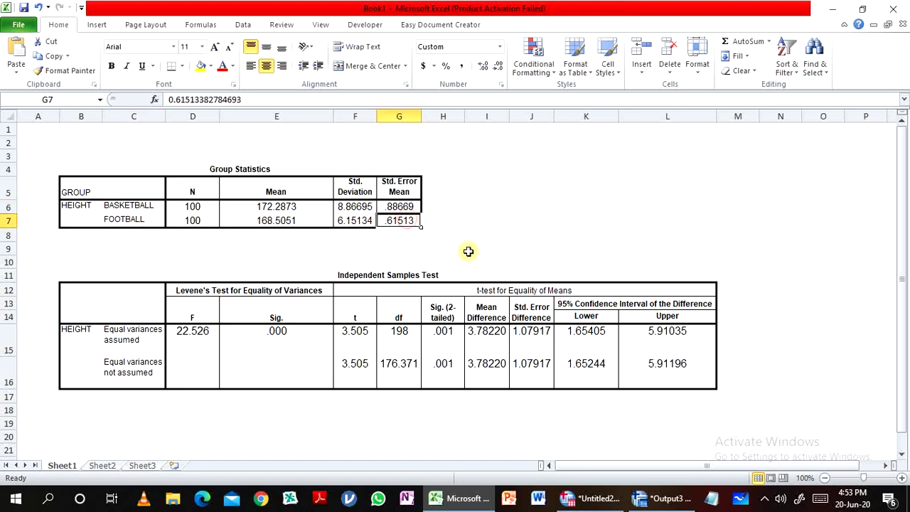
scroll(386, 267, "down", 3)
scroll(386, 267, "up", 3)
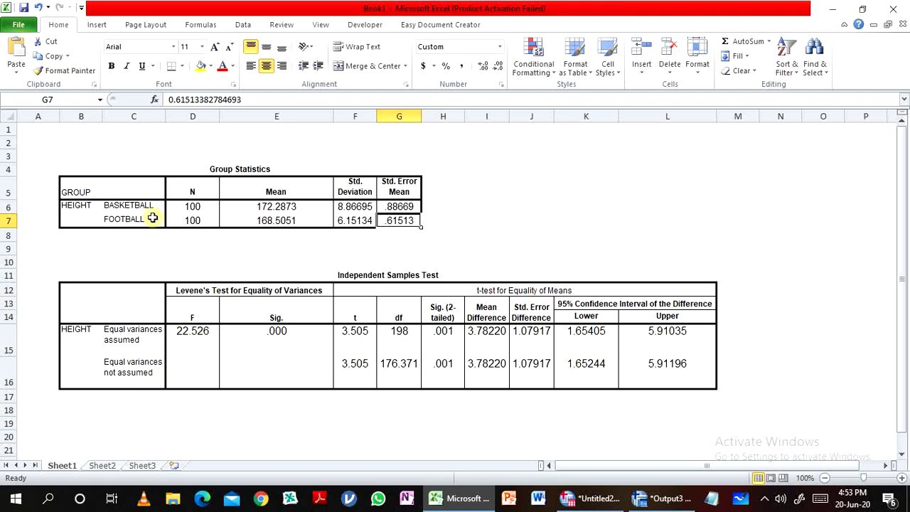
Step: Compare the sample sizes of the basketball and football groups
left_click(192, 206)
left_click(191, 219)
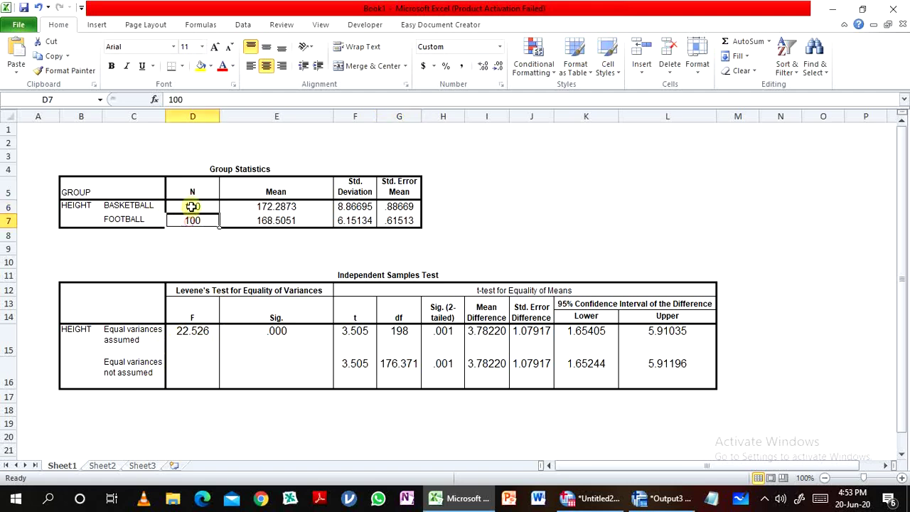
left_click(192, 206)
left_click(191, 220)
Step: Review the equal variances assumed and not assumed rows in relation to the basketball and football groups
left_click(147, 339)
left_click(131, 368)
left_click(131, 339)
left_click(130, 367)
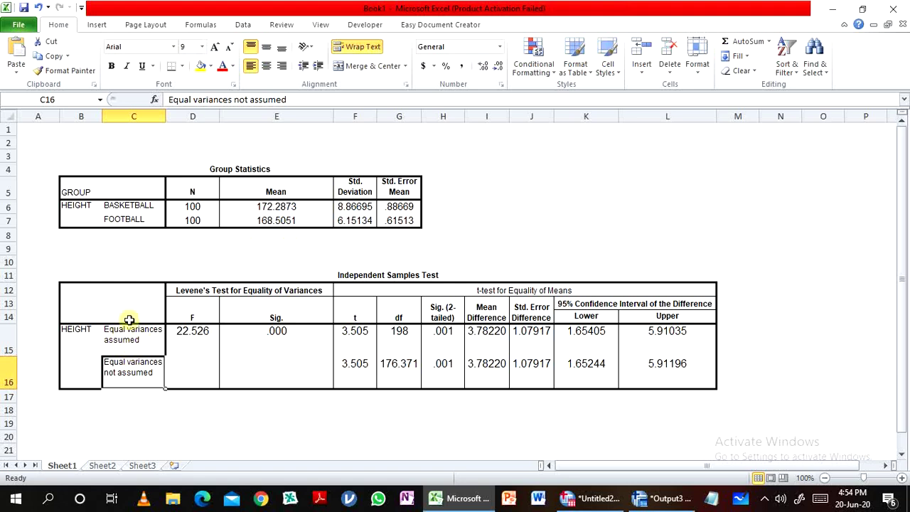
left_click(128, 206)
left_click(126, 220)
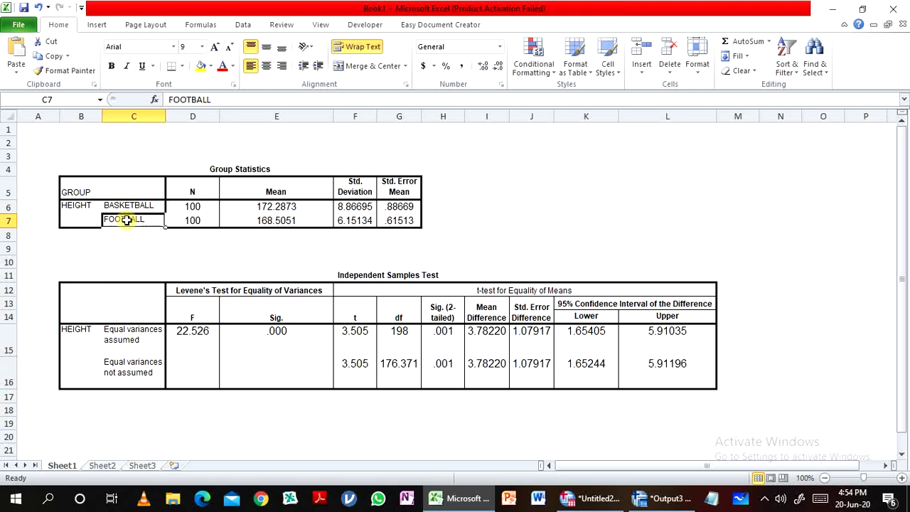
left_click(127, 205)
left_click(130, 218)
left_click(133, 206)
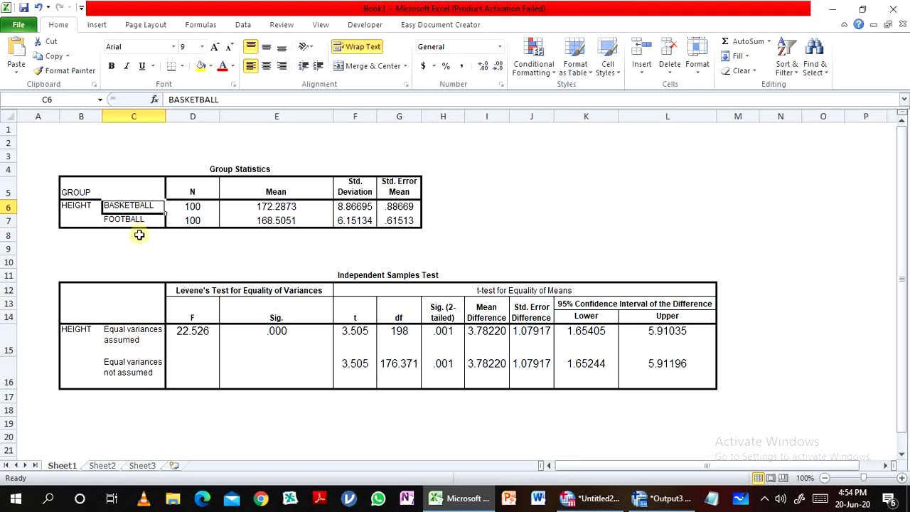
left_click(139, 243)
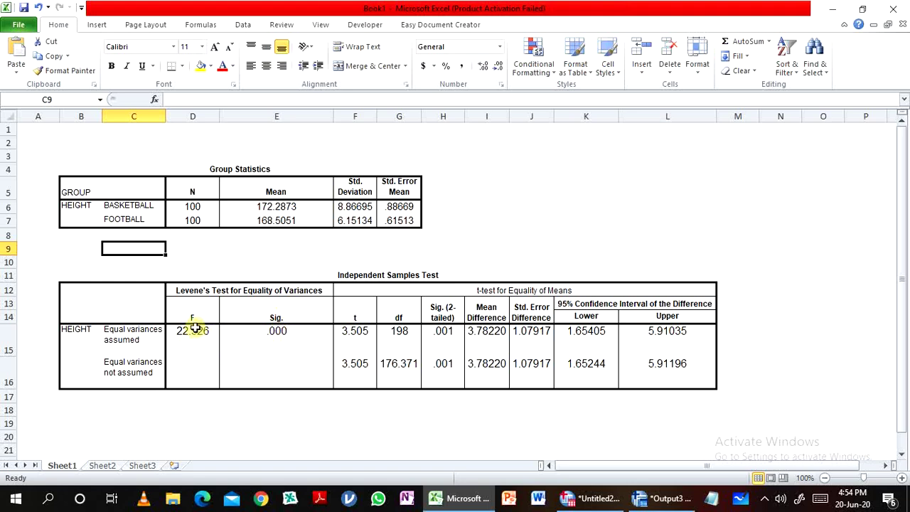
Step: Examine the significance of Levene's test to judge whether the basketball and football groups have equal variances
left_click(277, 331)
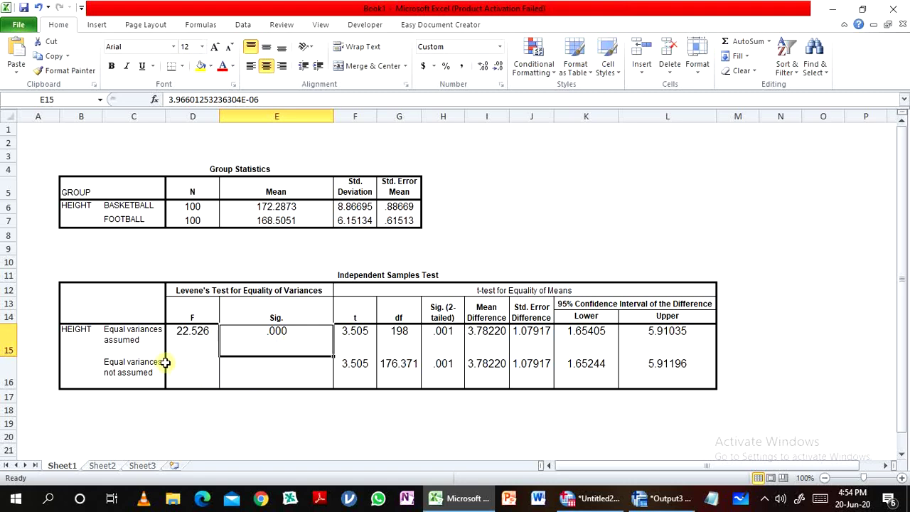
left_click(126, 338)
left_click(126, 205)
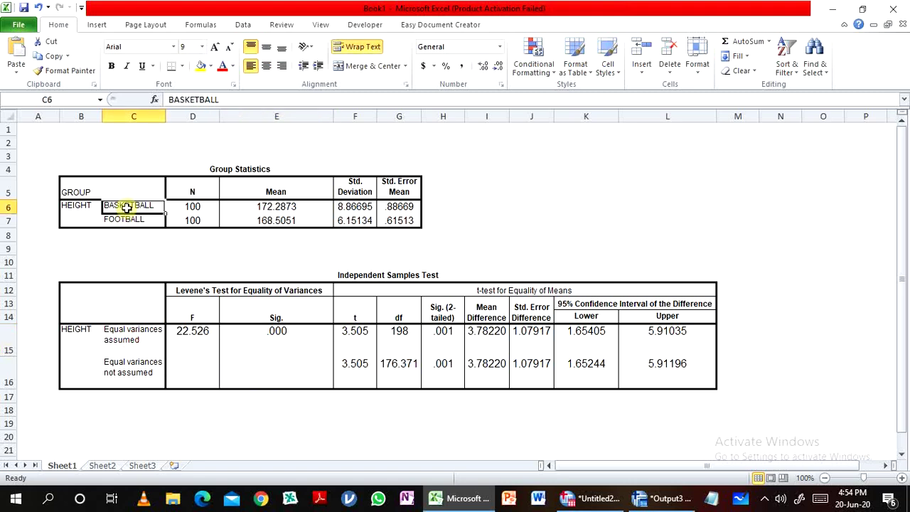
left_click(126, 220)
left_click(130, 206)
left_click(132, 219)
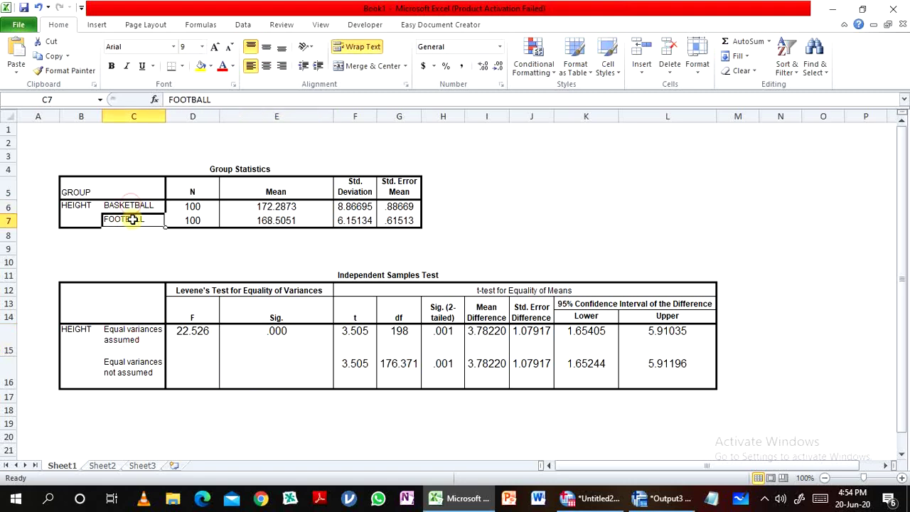
left_click(135, 206)
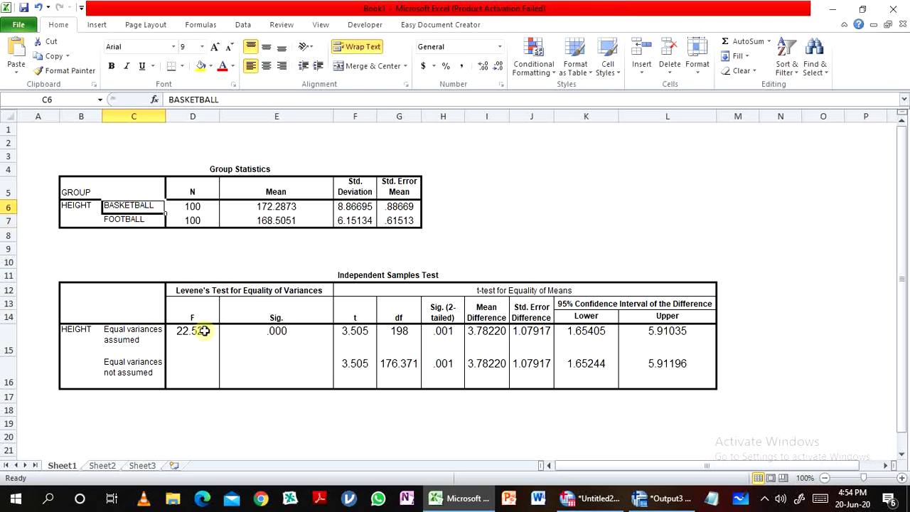
Step: Read t and df for equal variances not assumed, and compare the t values of both variance rows
left_click(124, 370)
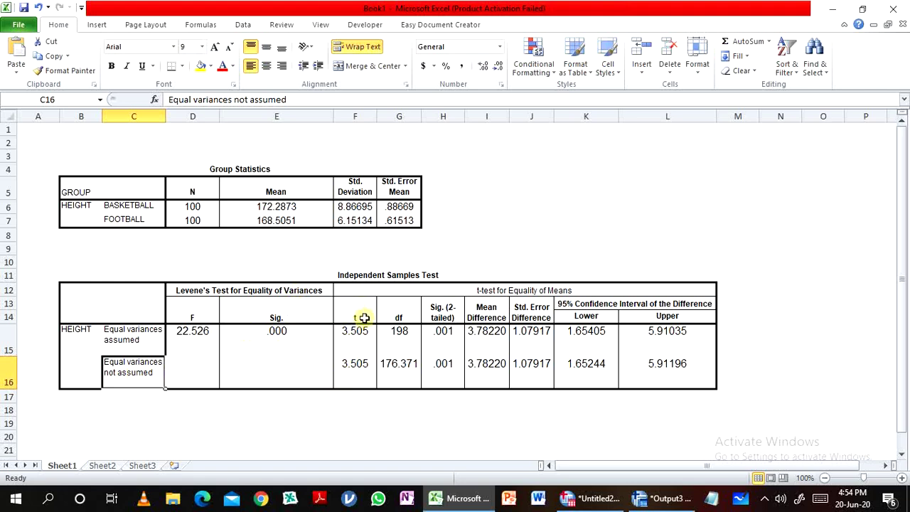
left_click(354, 364)
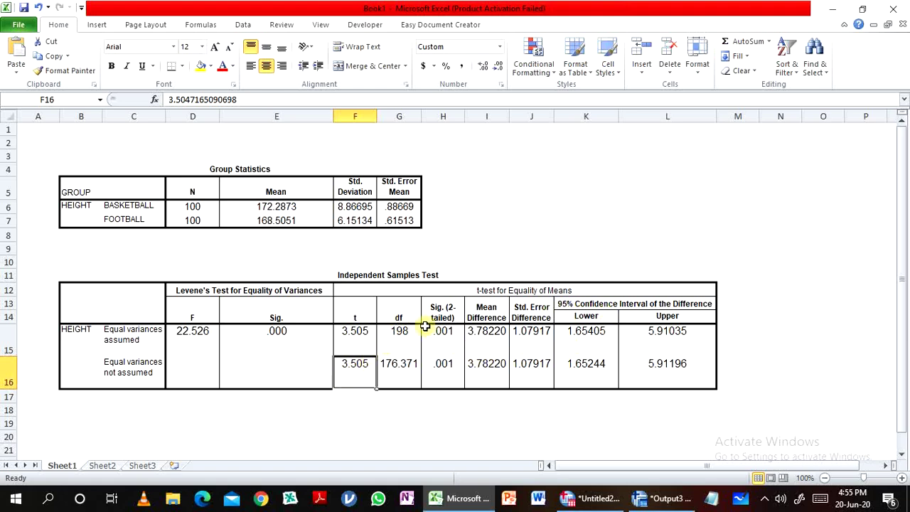
left_click(401, 366)
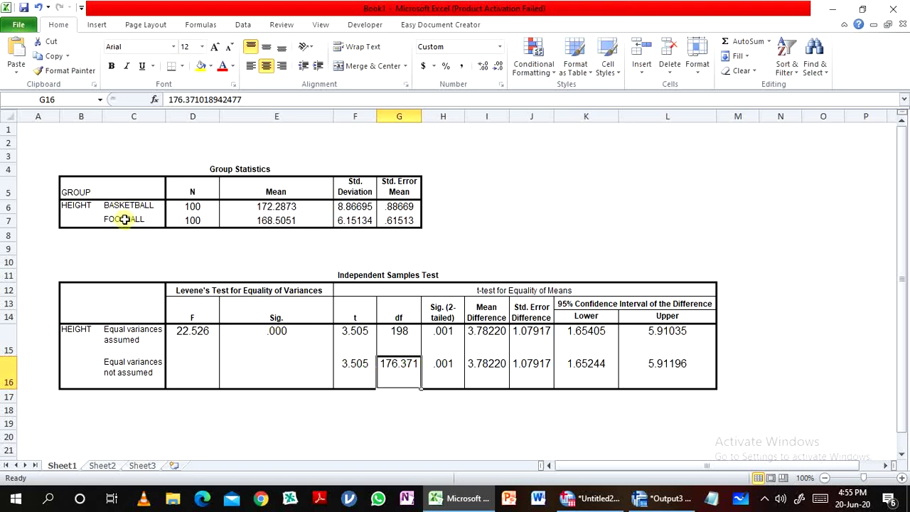
left_click(128, 332)
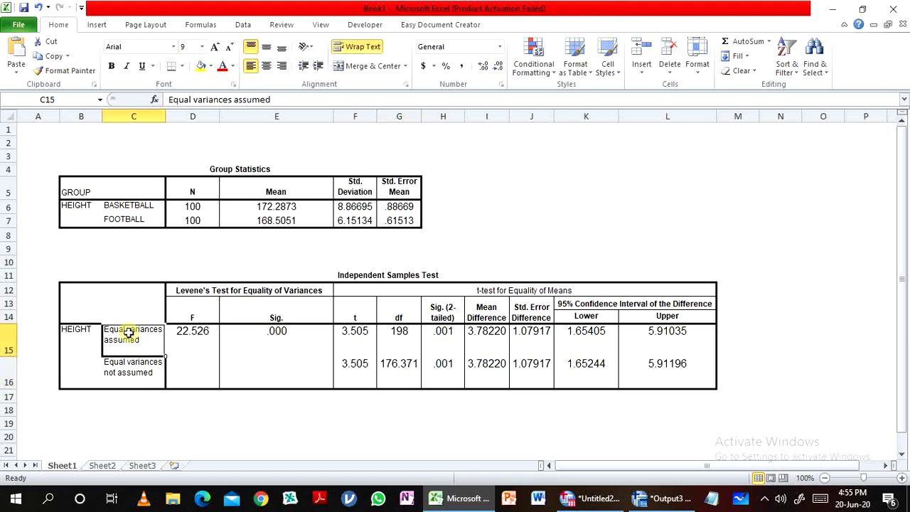
left_click(356, 332)
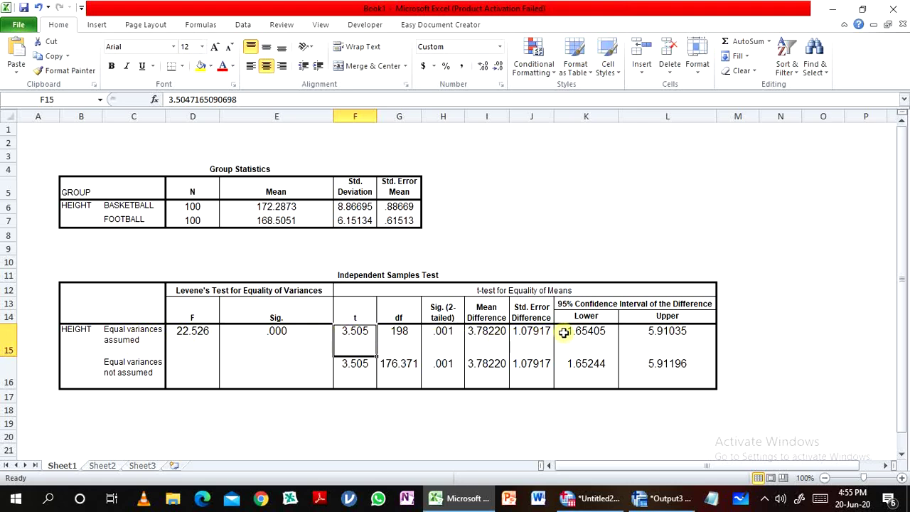
left_click(355, 366)
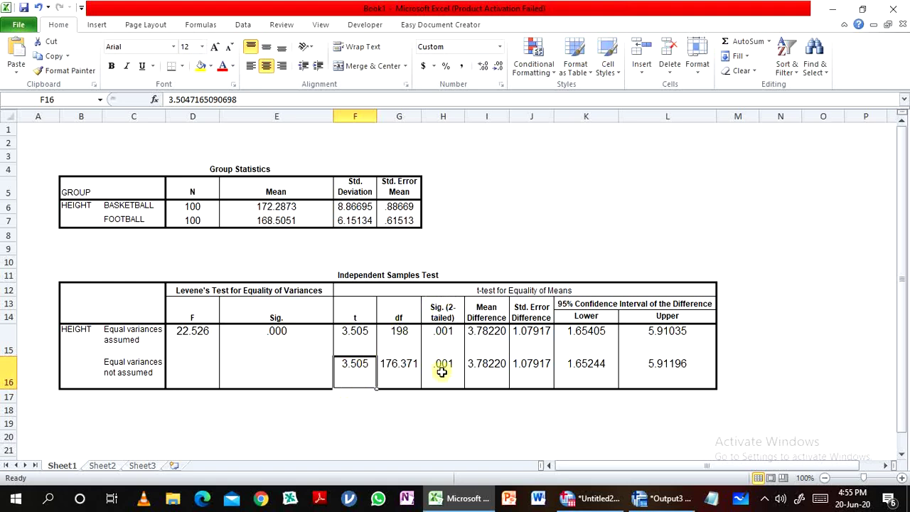
Step: Examine the two-tailed significance for equal variances not assumed, and relate it to the two groups and the basketball mean
left_click(443, 311)
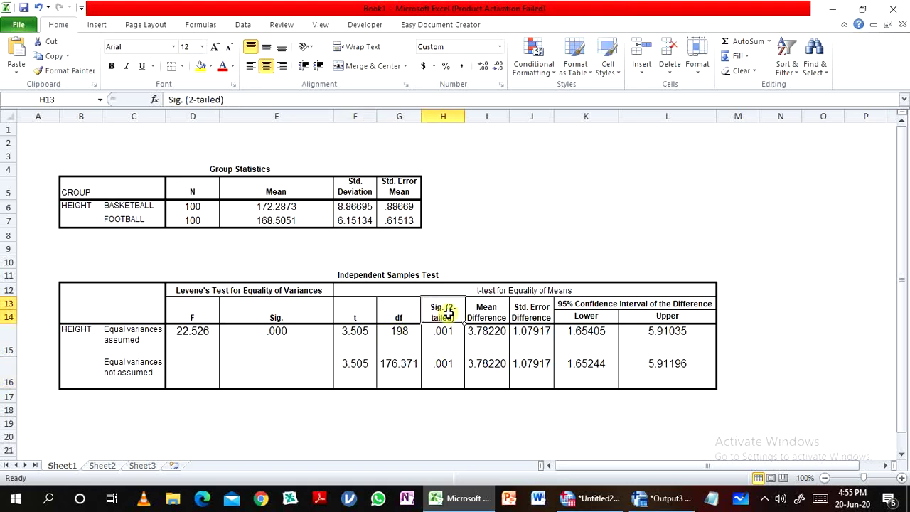
left_click(444, 365)
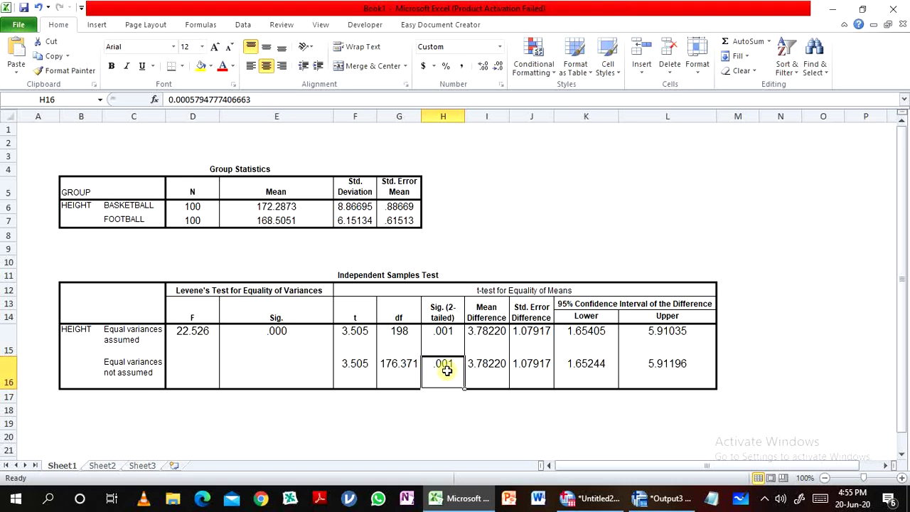
left_click(486, 206)
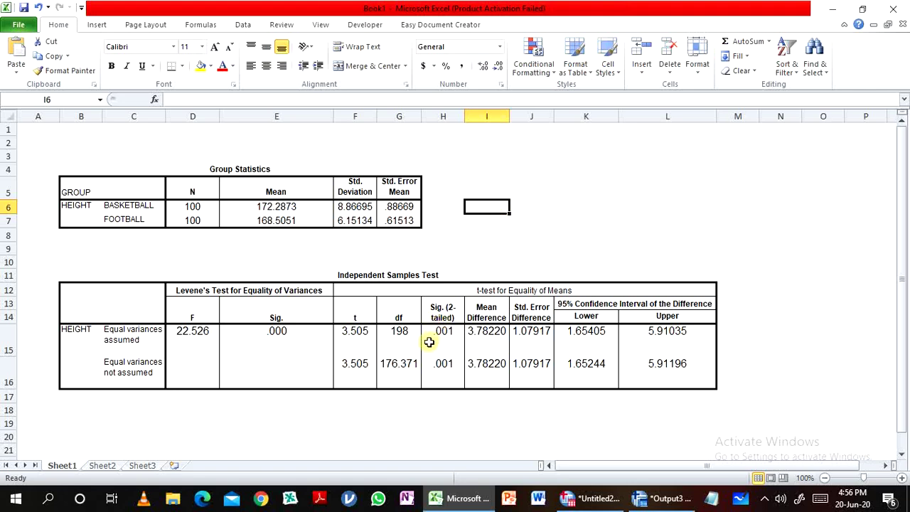
left_click(129, 205)
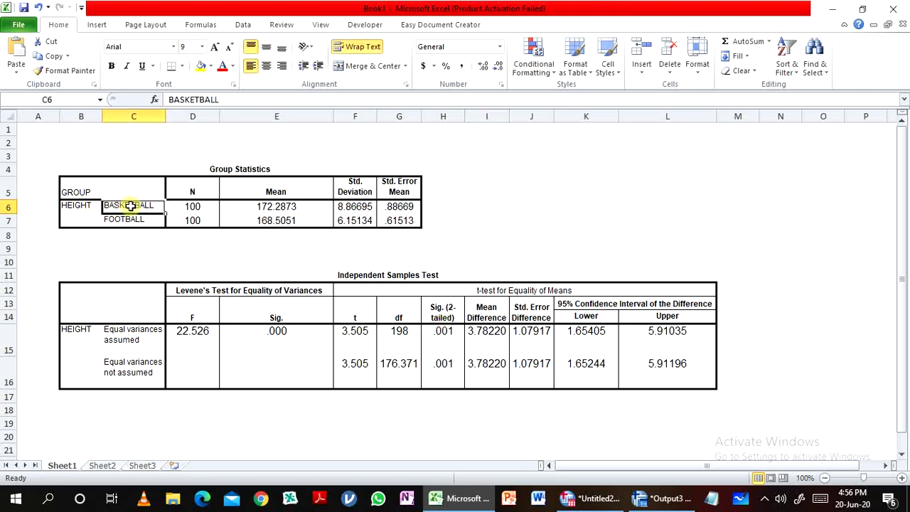
left_click(125, 221)
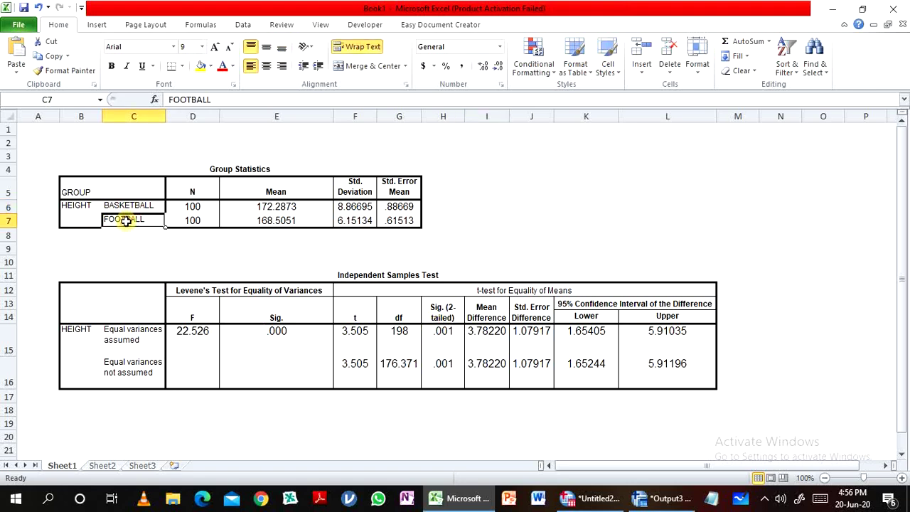
left_click(275, 206)
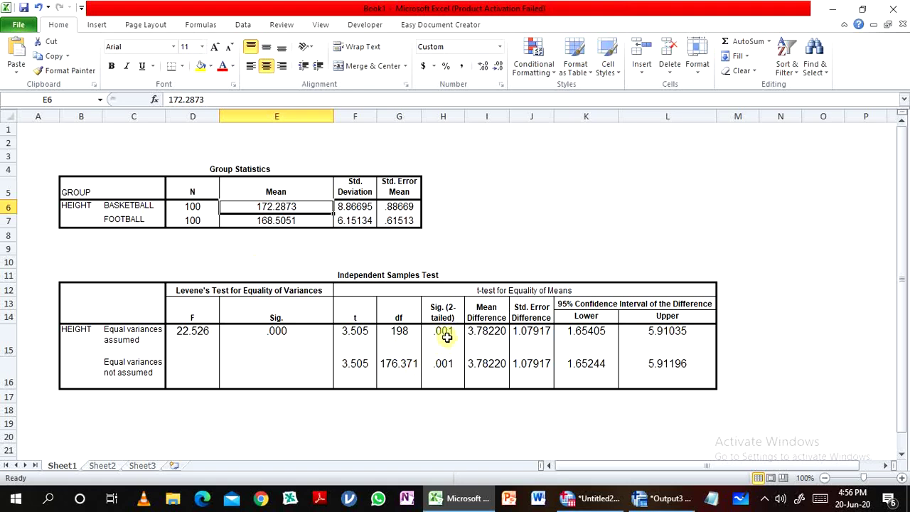
Step: Compare the mean difference between the equal variances assumed and not assumed rows
left_click(488, 332)
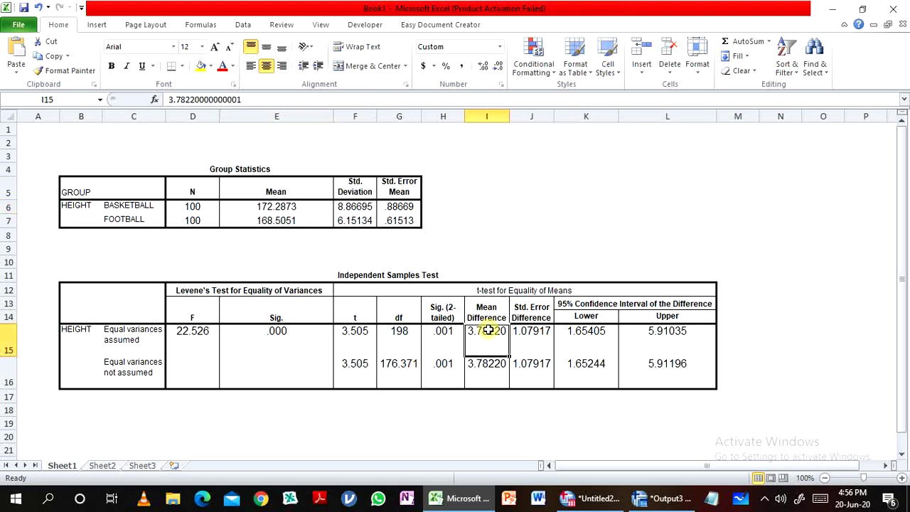
left_click(494, 367)
left_click(488, 336)
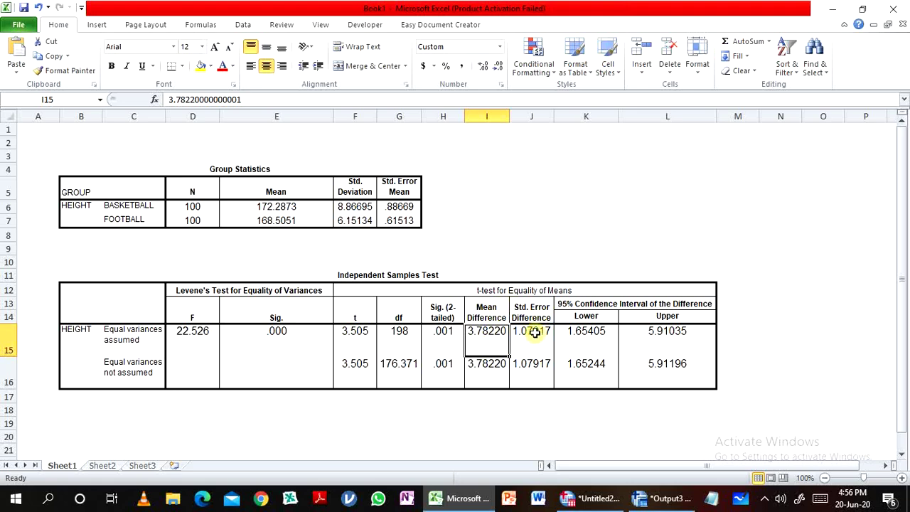
left_click(541, 179)
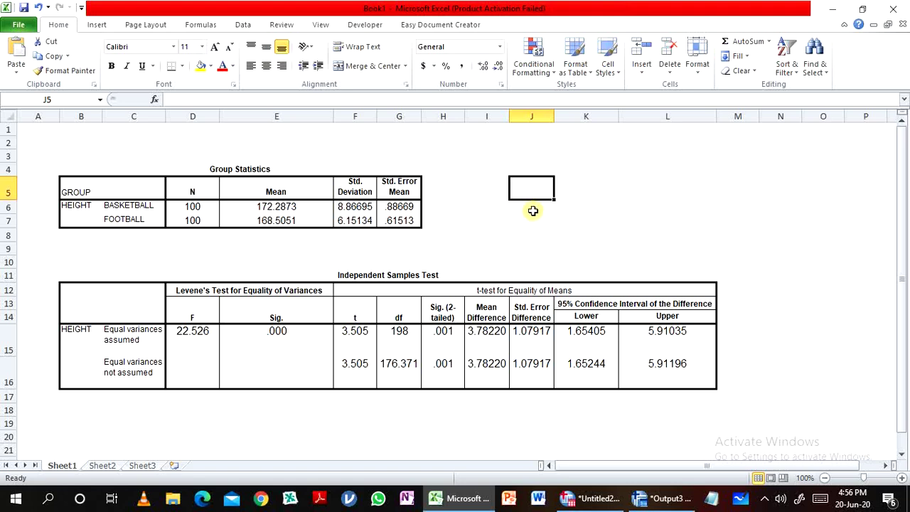
Step: Review both groups' sample sizes alongside the t values, mean differences and standard error difference of the t-test
left_click(189, 206)
left_click(192, 218)
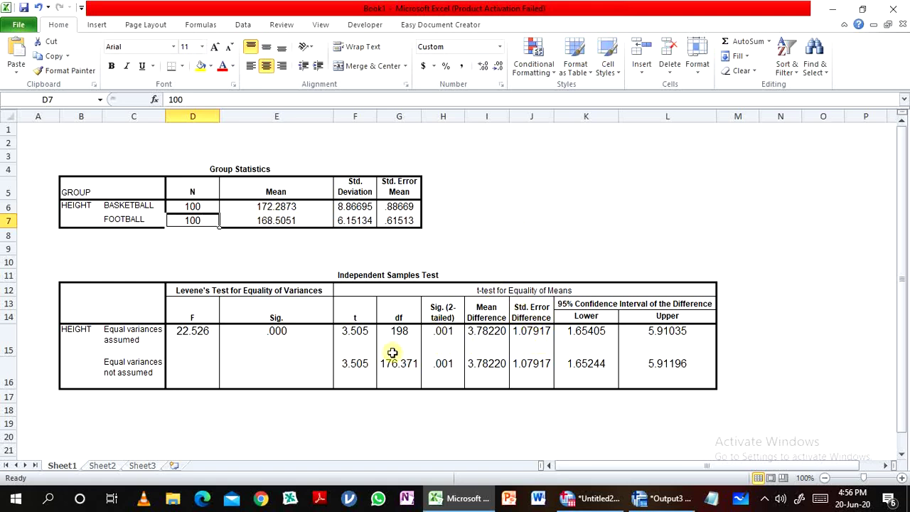
left_click(354, 328)
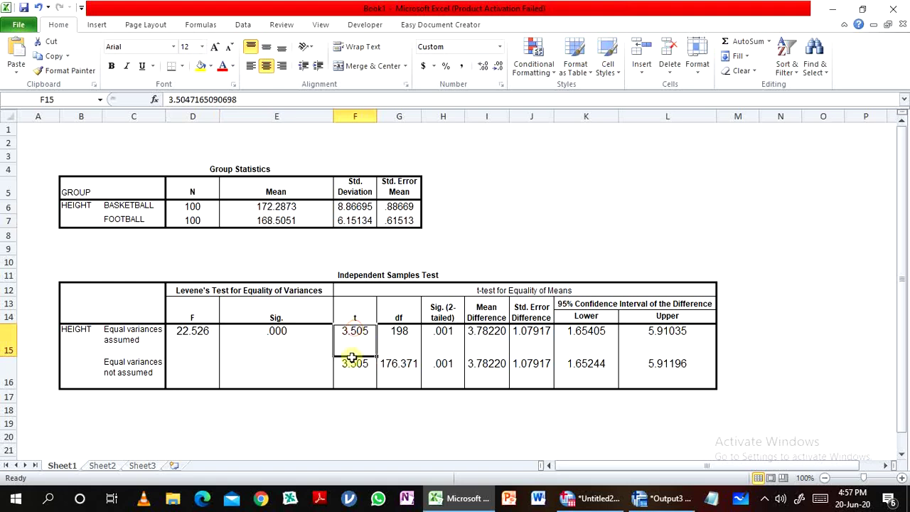
left_click(355, 363)
left_click(482, 333)
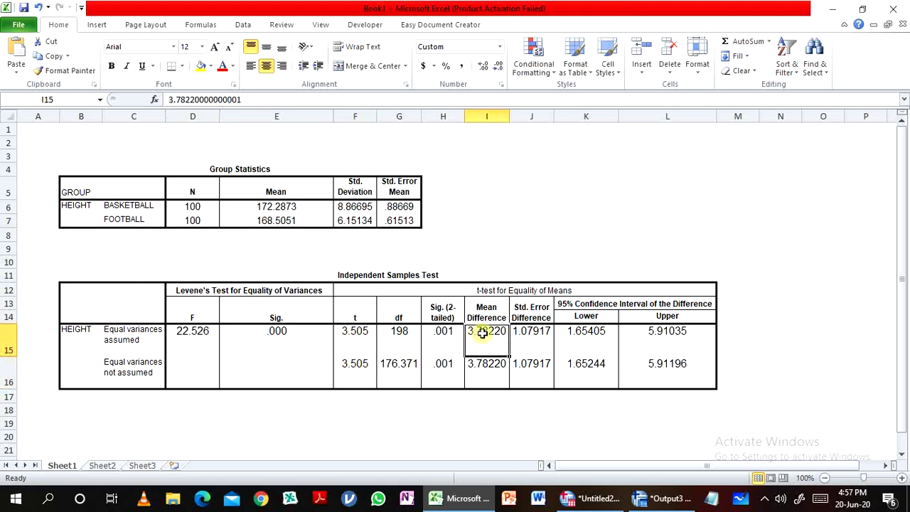
left_click(482, 365)
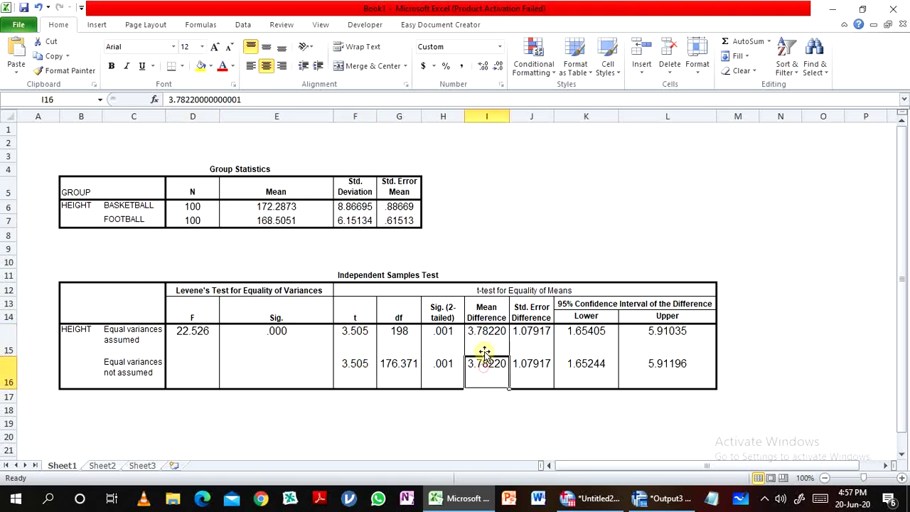
left_click(533, 329)
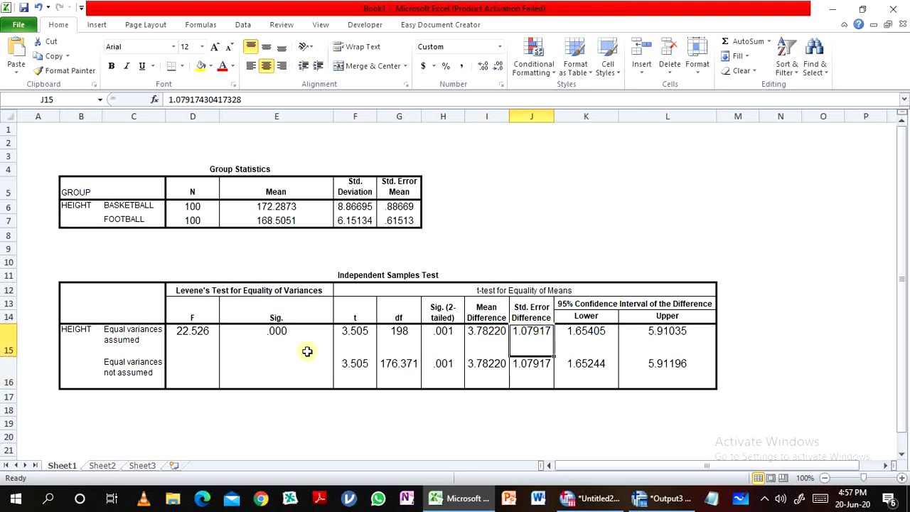
Step: Enter the formula =I16/J16 in F18, dividing the mean difference by the standard error difference for equal variances not assumed
left_click(351, 411)
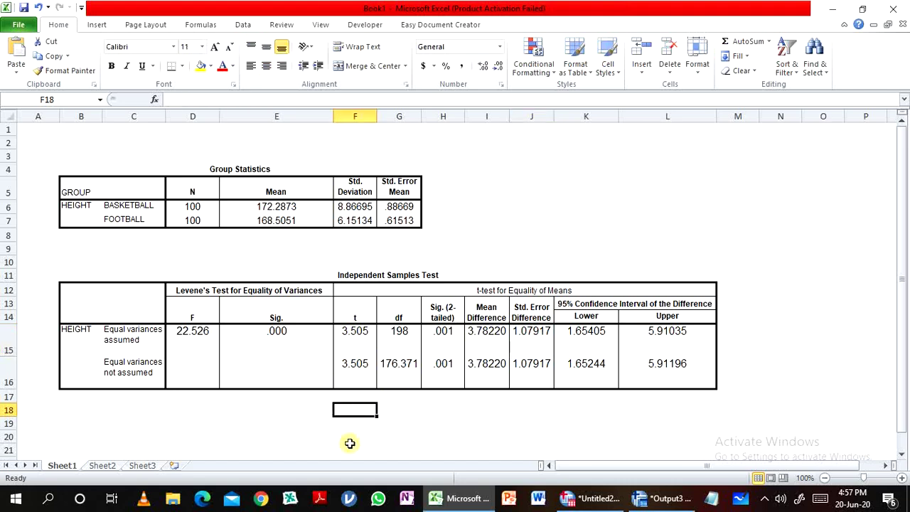
type("=")
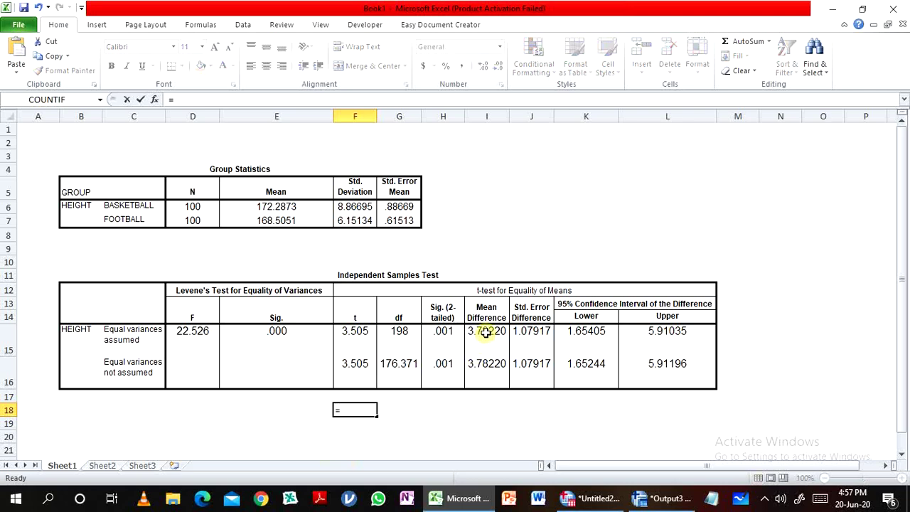
left_click(482, 364)
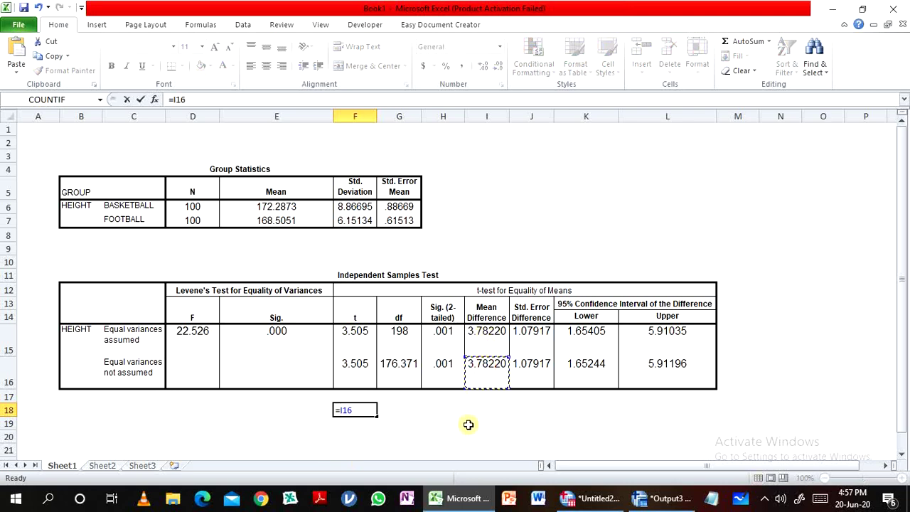
left_click(530, 363)
key("Return")
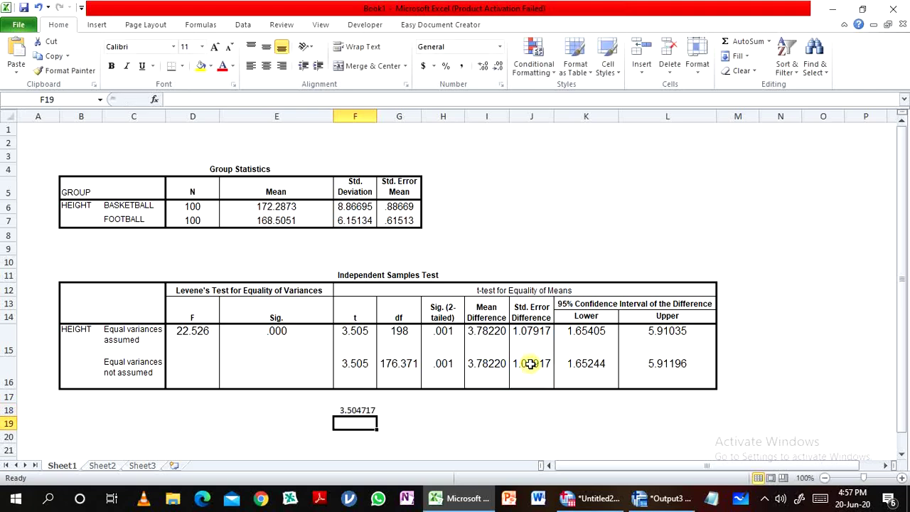
Step: Set the font size of the F18 quotient to 12 and compare it with the t value for equal variances not assumed
left_click(353, 410)
left_click(215, 46)
left_click(215, 46)
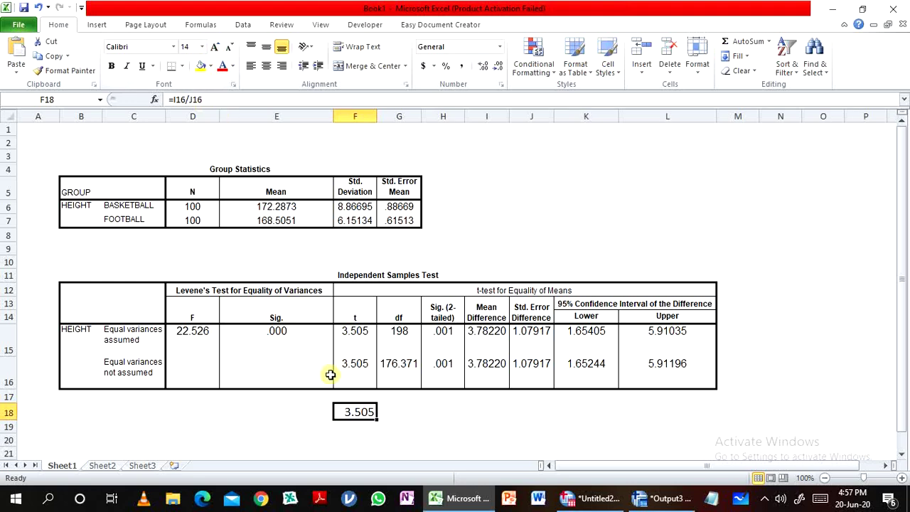
left_click(229, 46)
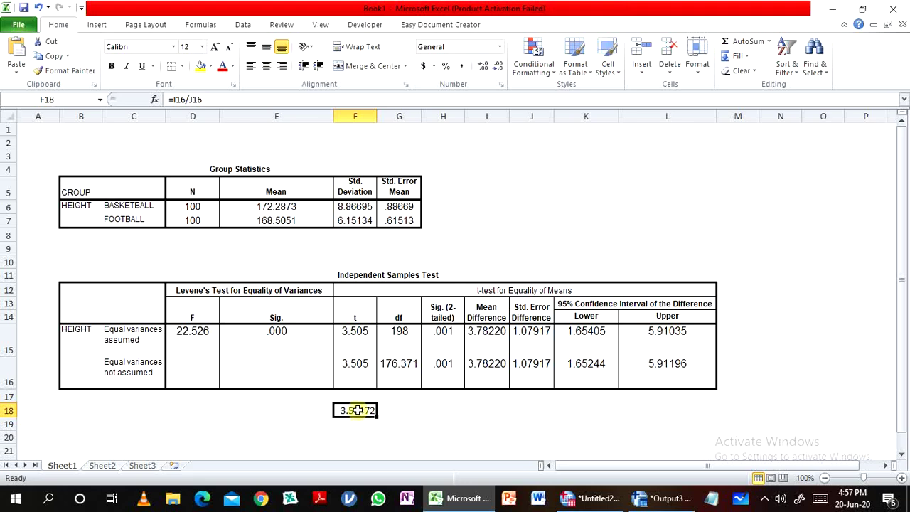
left_click(362, 375)
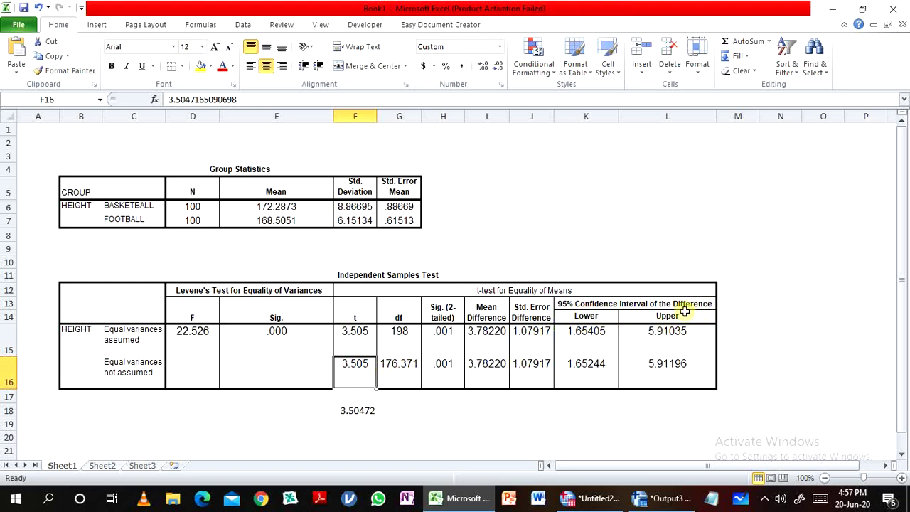
Step: Examine the lower and upper 95% confidence bounds of both variance rows alongside the mean difference and two-tailed significance
left_click(593, 334)
left_click(593, 369)
left_click(653, 364)
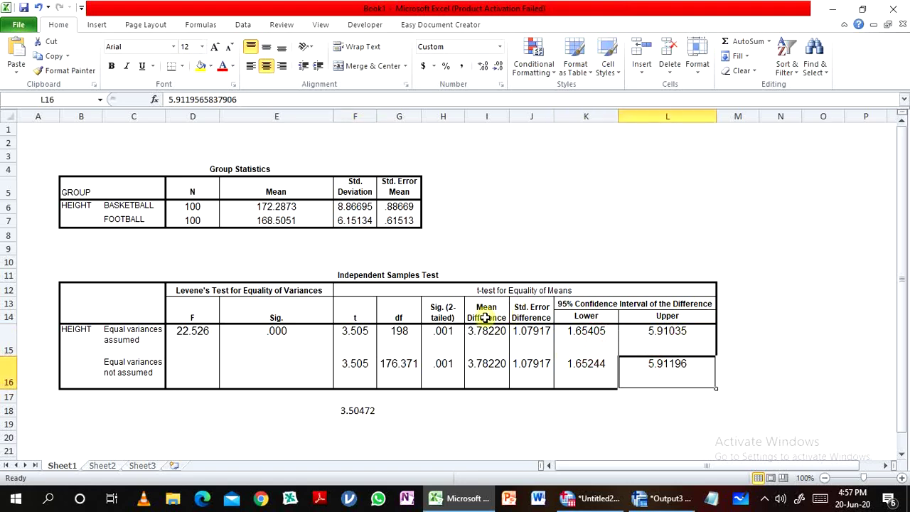
left_click(486, 368)
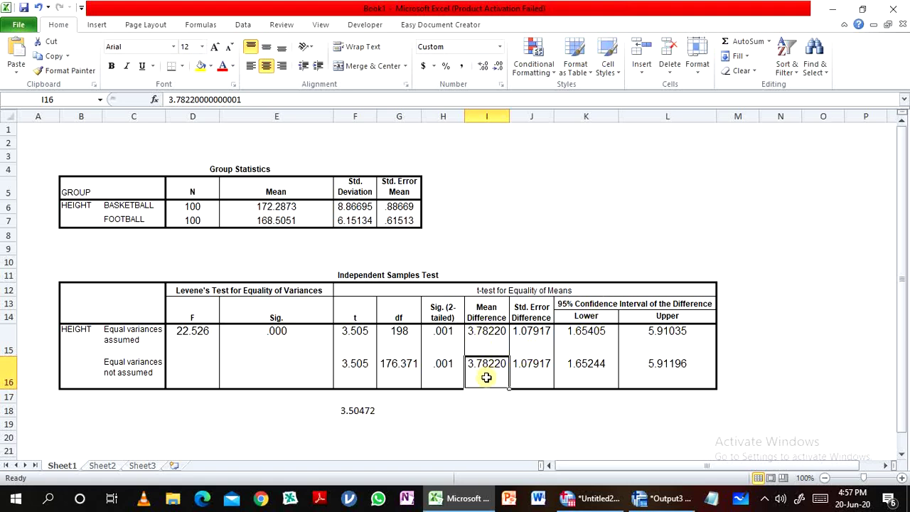
left_click(585, 317)
left_click(662, 318)
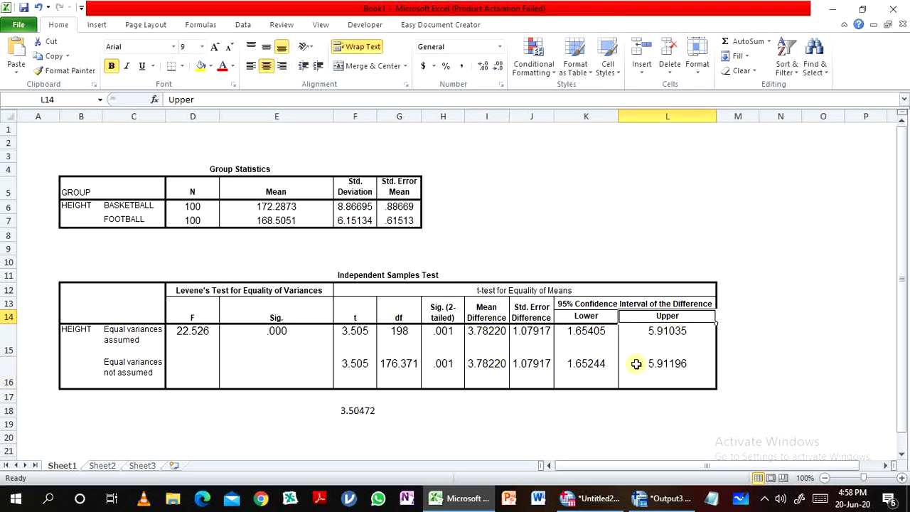
left_click(576, 336)
left_click(657, 335)
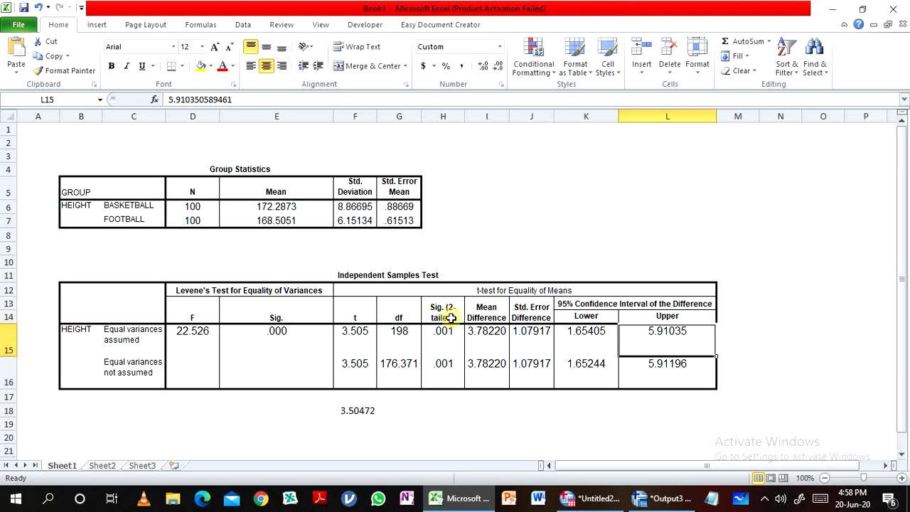
left_click(442, 363)
left_click(444, 338)
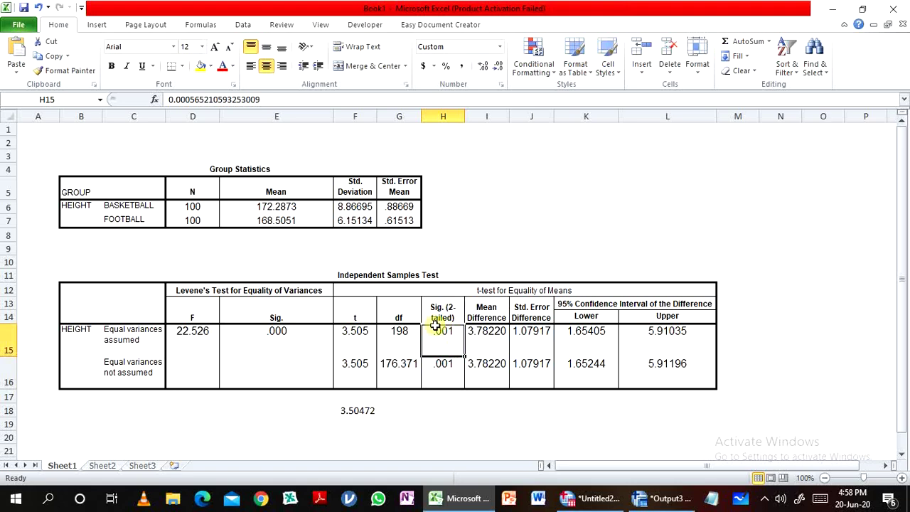
Step: Generate a MegaStat t-distribution plot that calculates t given P .05 with df 198 and two-tail shading
left_click(243, 24)
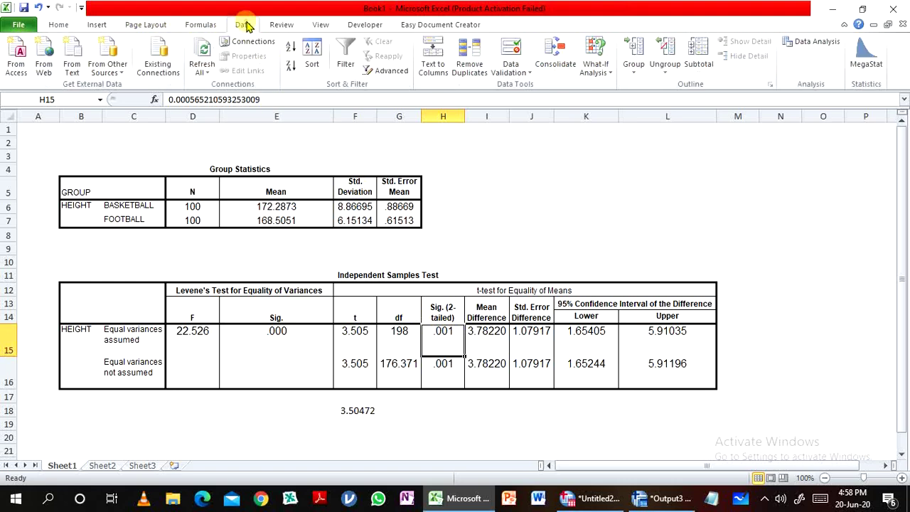
left_click(866, 58)
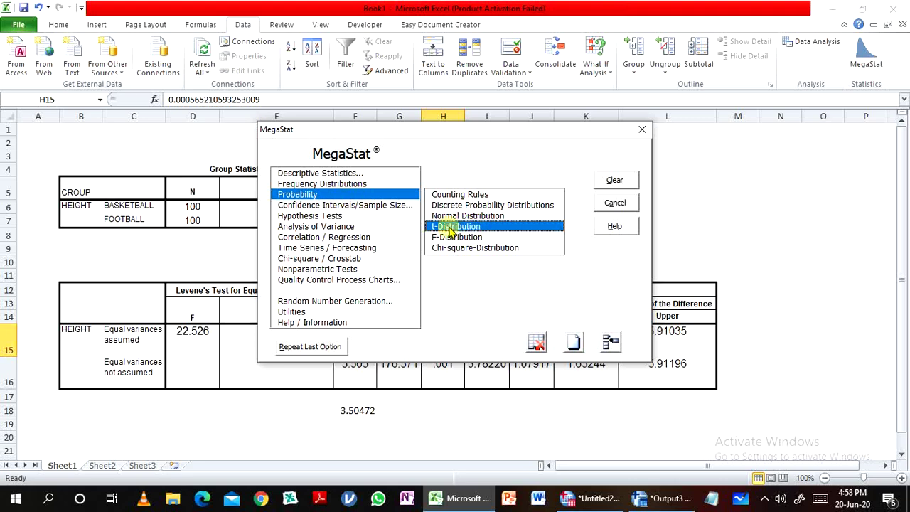
double_click(471, 226)
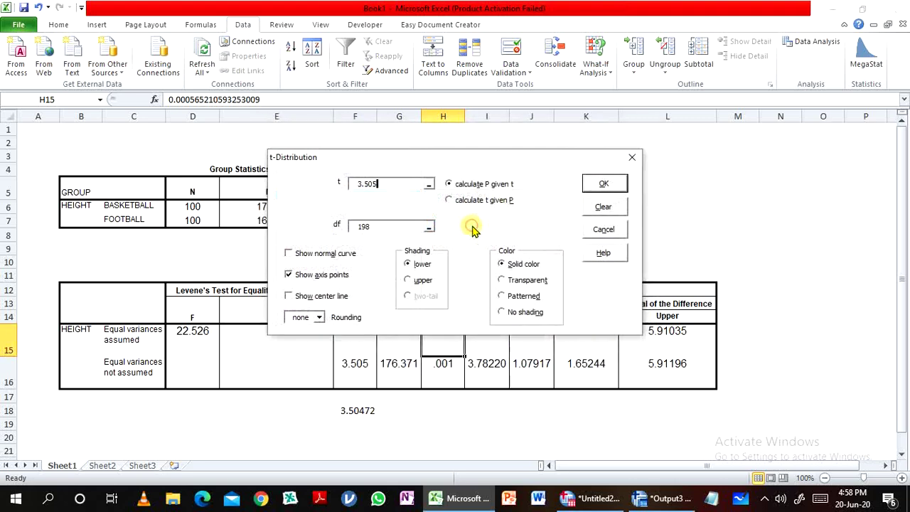
left_click_drag(450, 158, 588, 131)
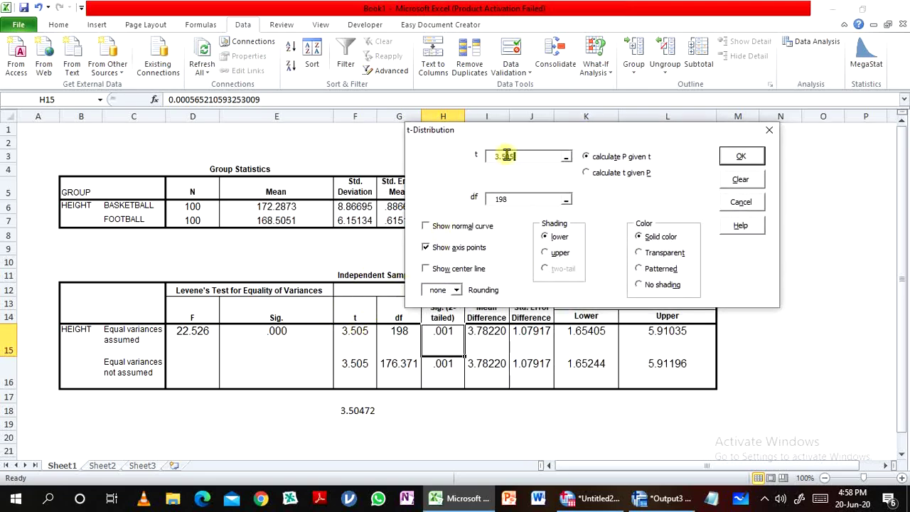
left_click(600, 173)
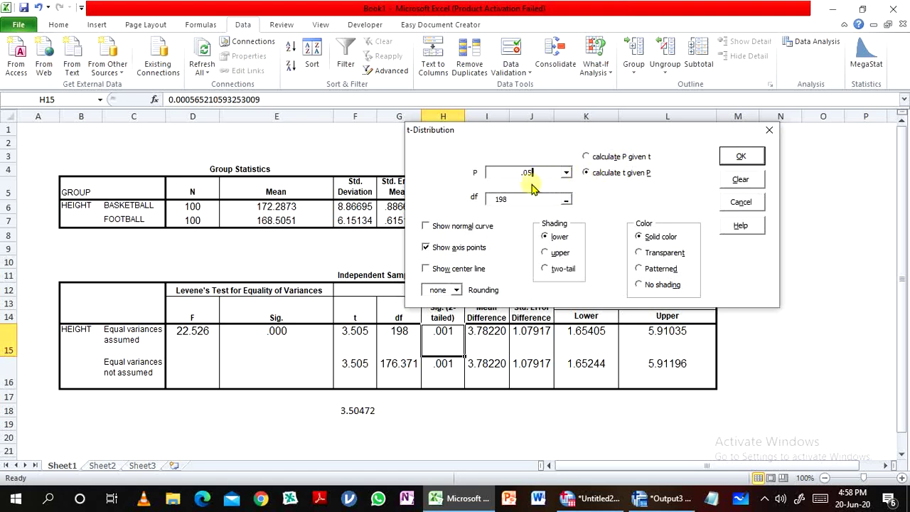
left_click_drag(558, 137, 383, 61)
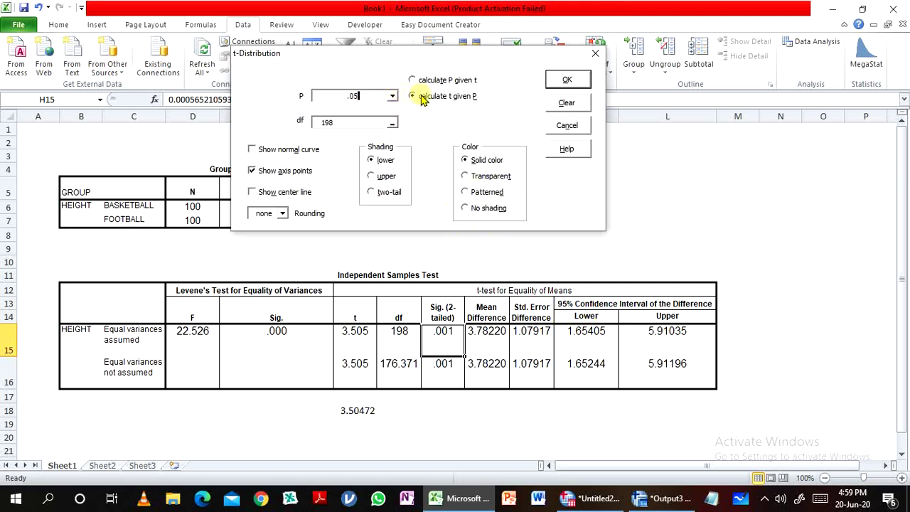
left_click(372, 193)
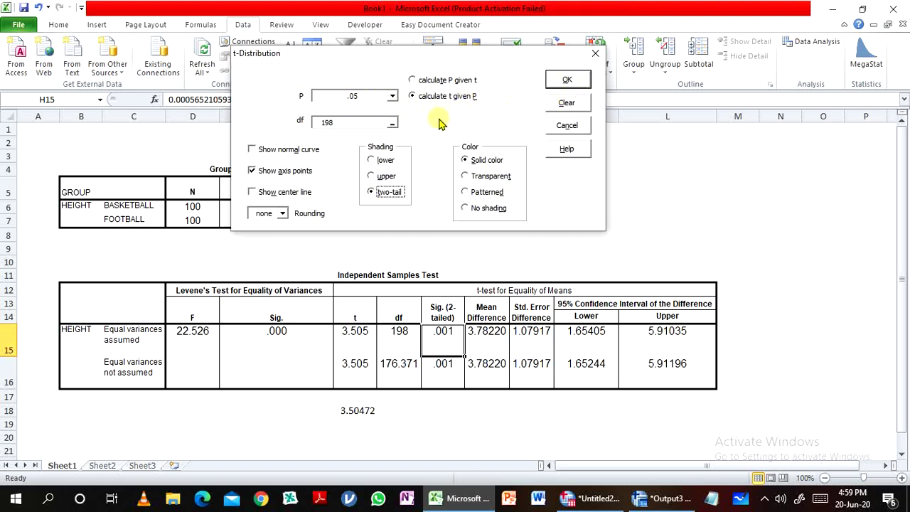
left_click(567, 80)
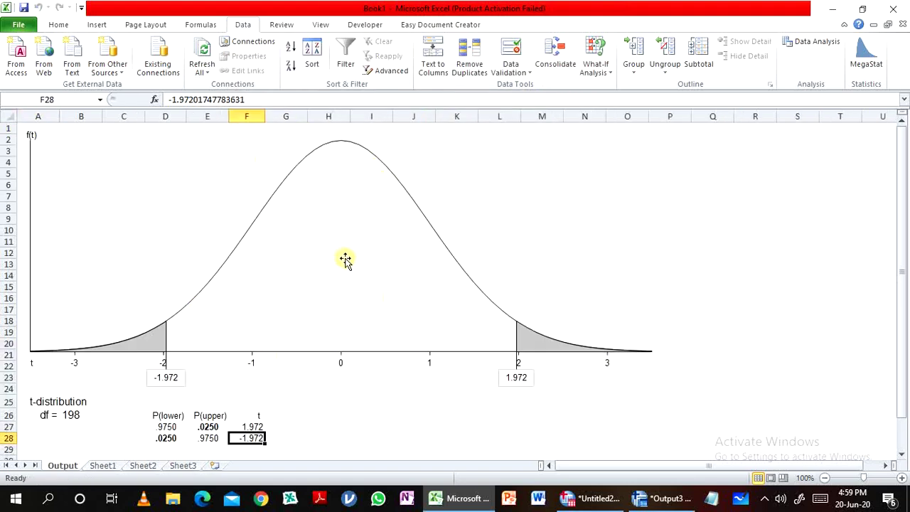
Step: Fill both shaded tail areas of the t-distribution curve with red
left_click(138, 345)
left_click(521, 334)
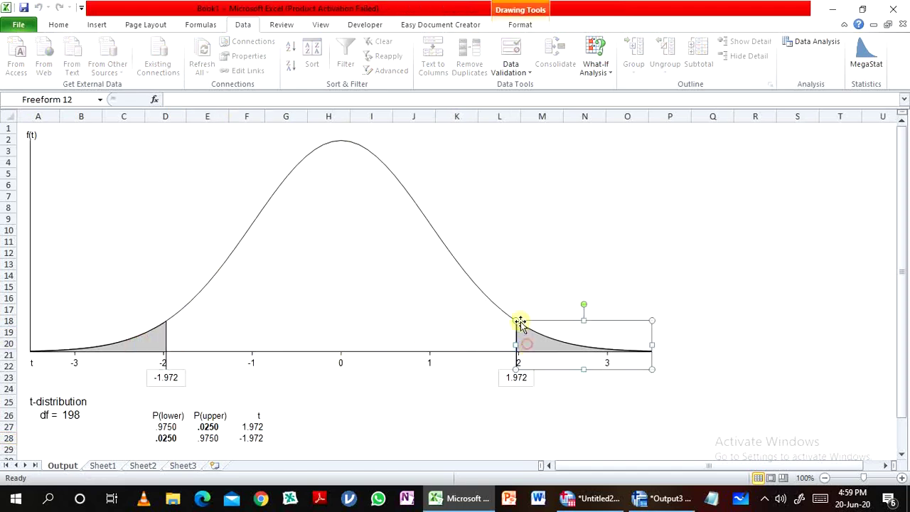
left_click(520, 26)
left_click(489, 42)
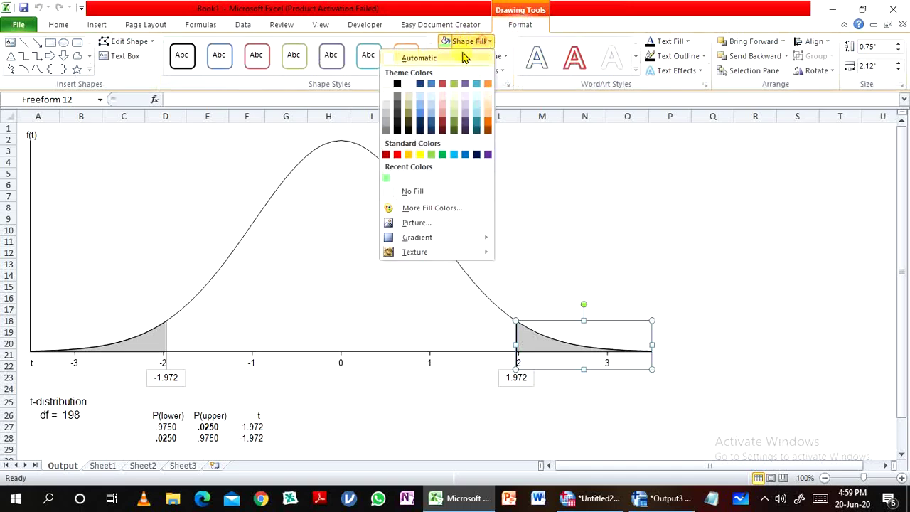
left_click(396, 154)
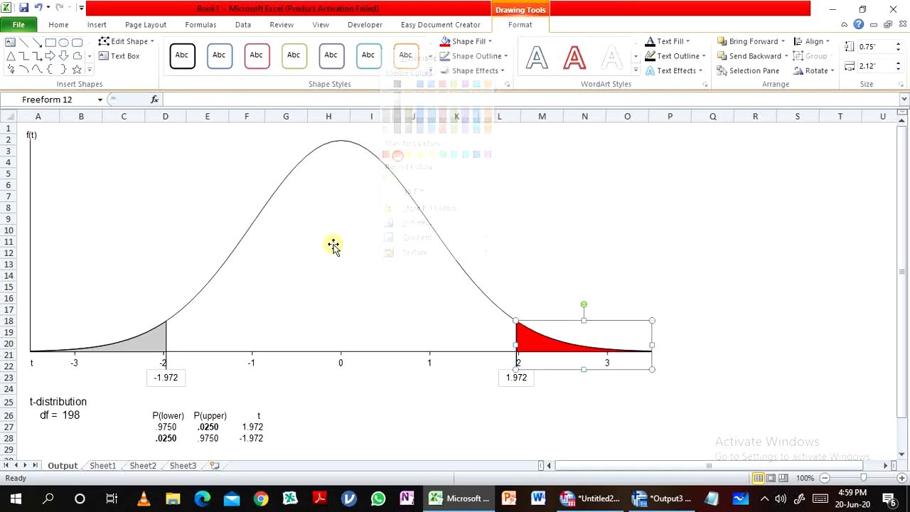
left_click(142, 344)
left_click(444, 42)
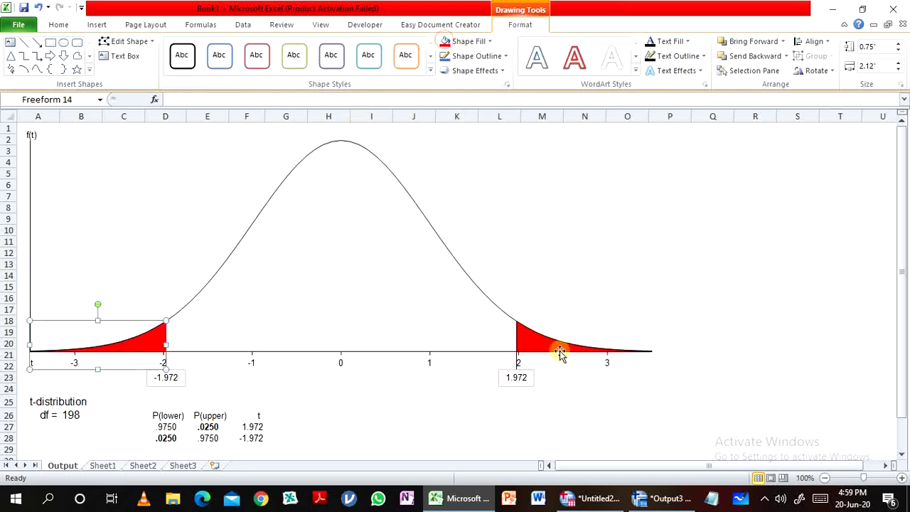
left_click(574, 302)
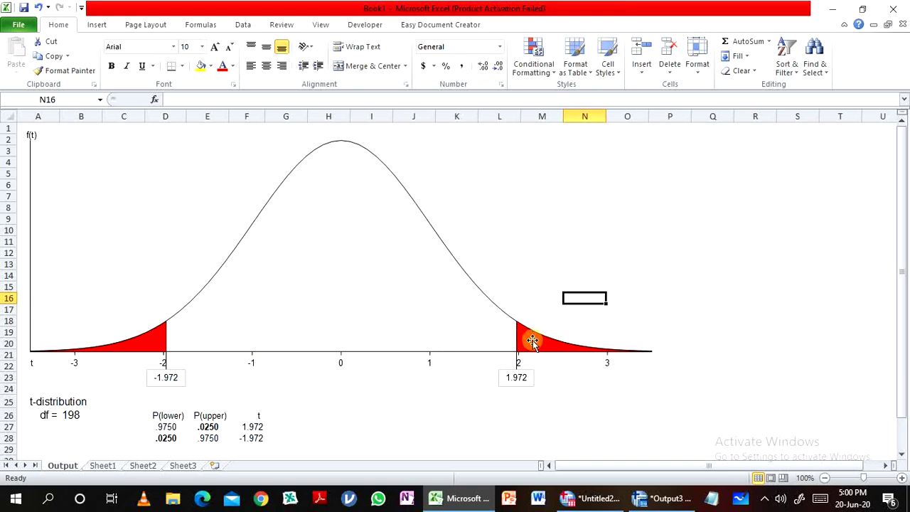
Step: Fill the main area under the t-distribution curve with light green
double_click(335, 240)
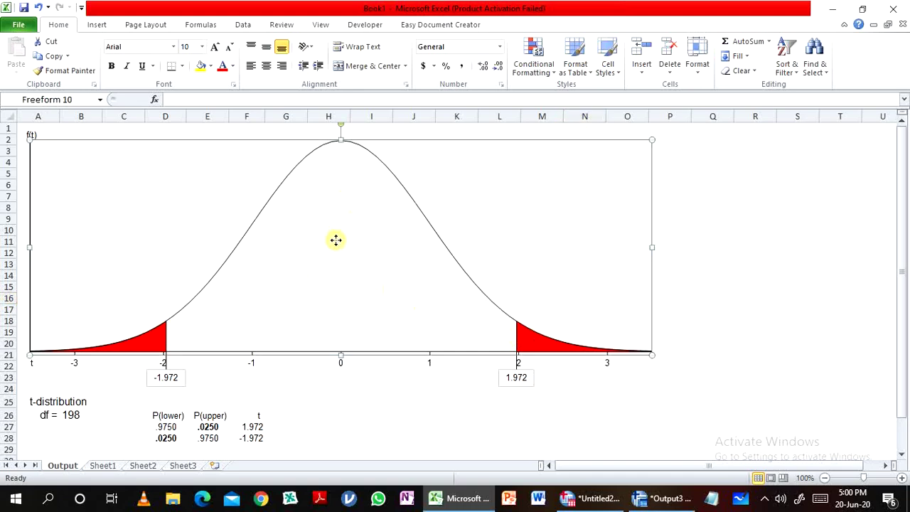
left_click(489, 40)
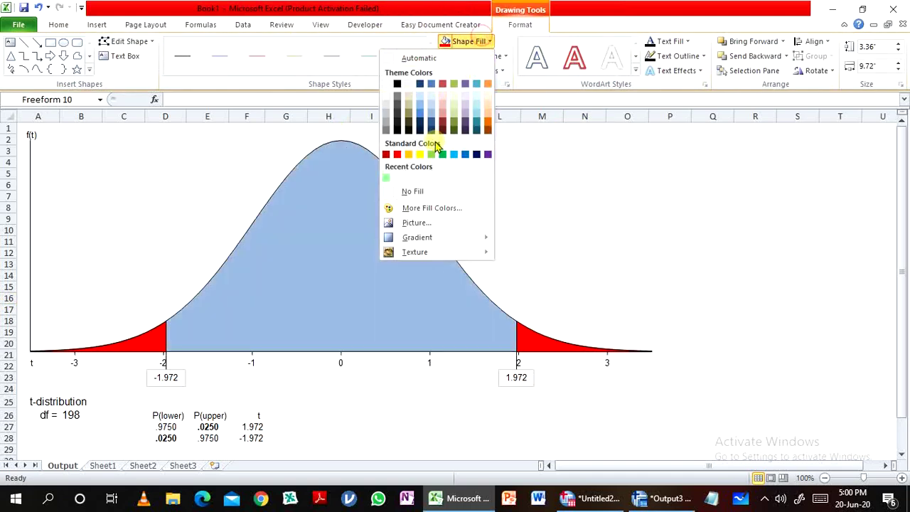
left_click(430, 154)
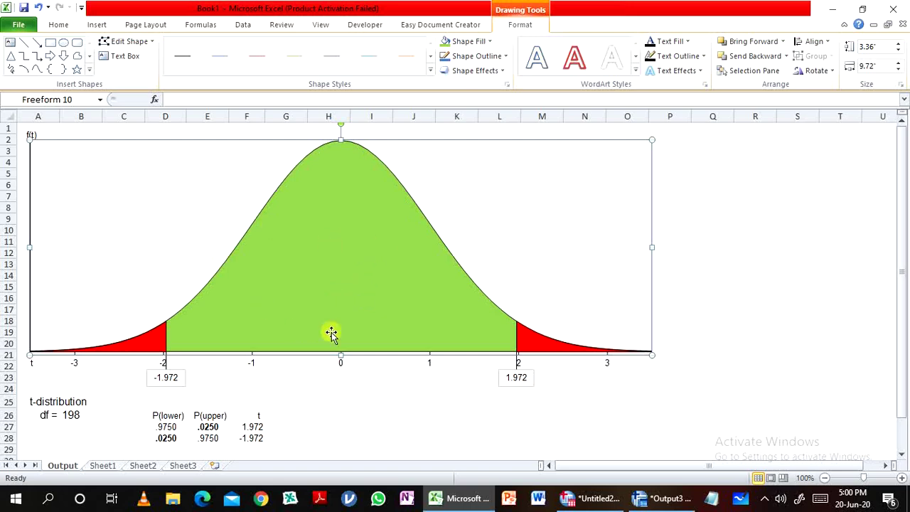
Step: Examine the two red rejection regions in the lower and upper tails of the t-distribution curve
left_click(156, 344)
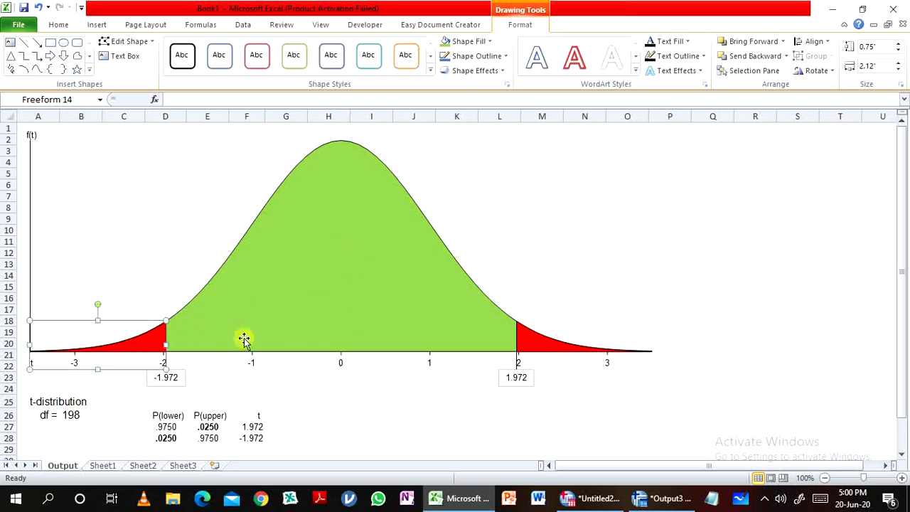
left_click(535, 339)
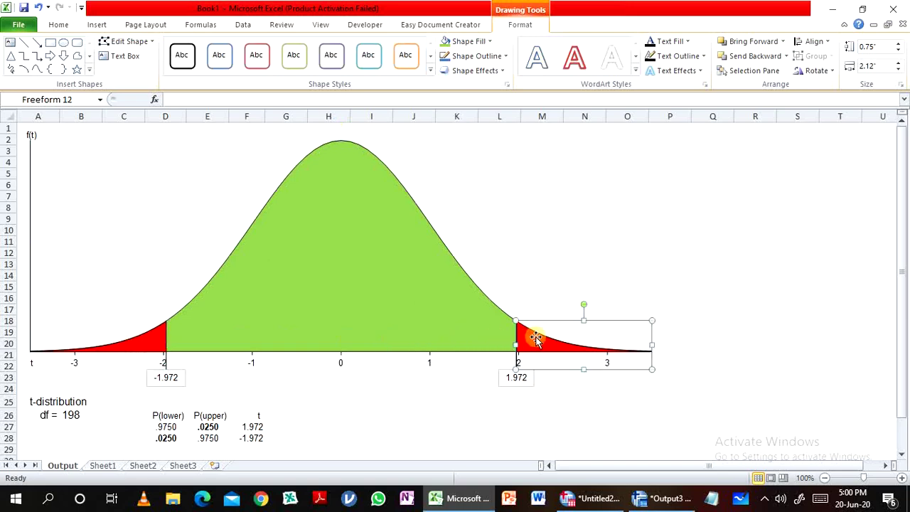
left_click(136, 352)
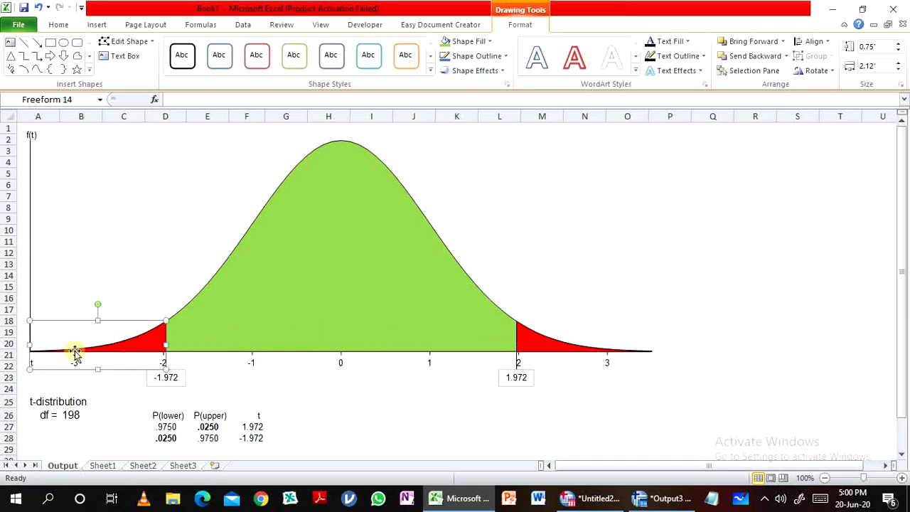
left_click(529, 340)
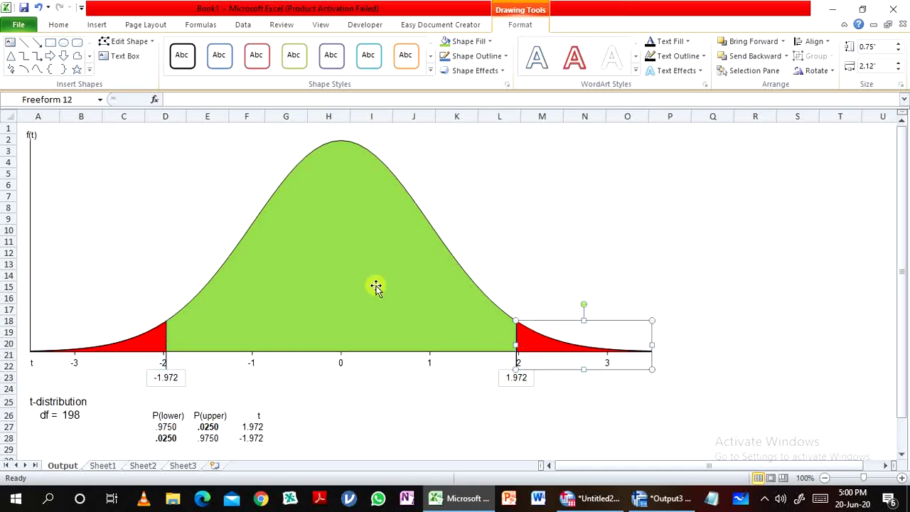